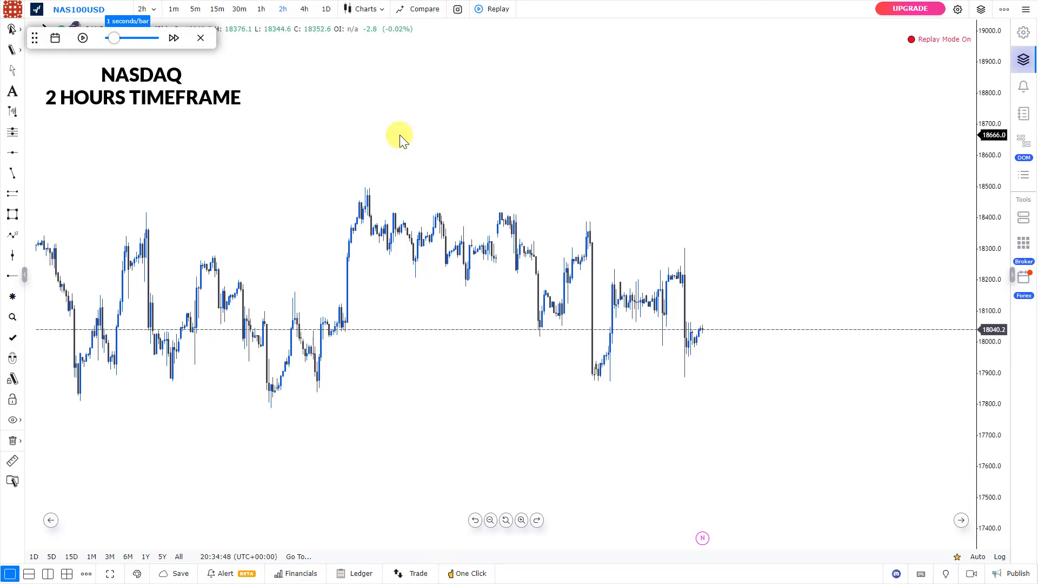
Zoom and pan the chart to frame the recent 2-hour candles between about 17,700 and 18,700.
scroll(346, 173, down, 3)
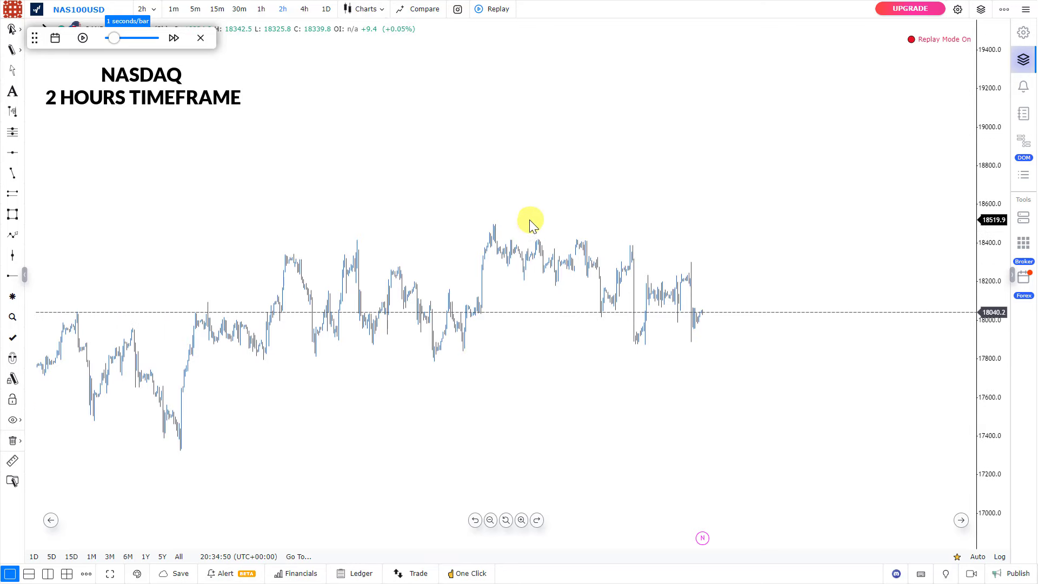
scroll(529, 222, down, 3)
drag(459, 246, 493, 160)
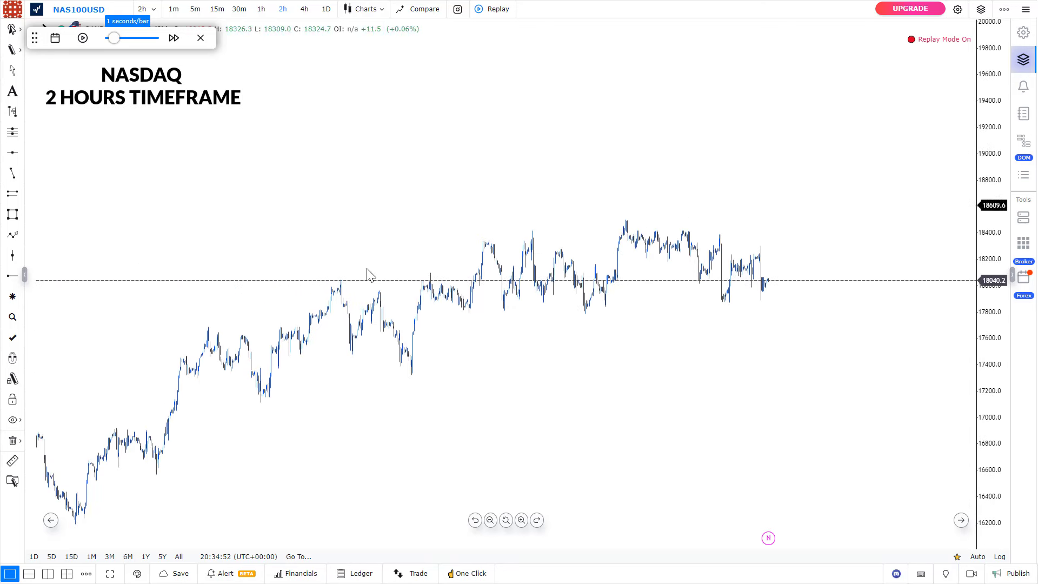
drag(367, 287, 420, 197)
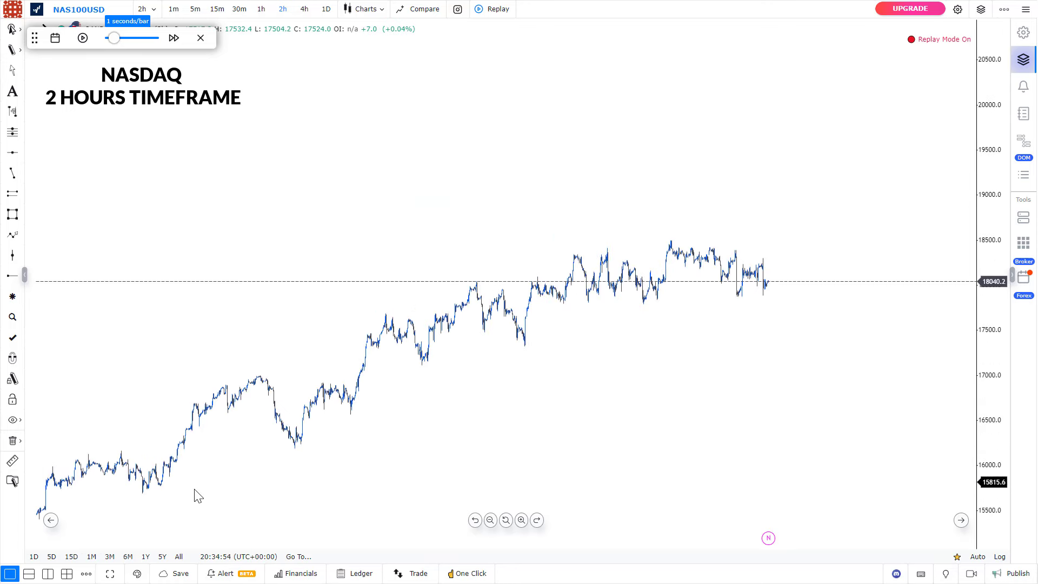
click(595, 299)
scroll(595, 299, up, 5)
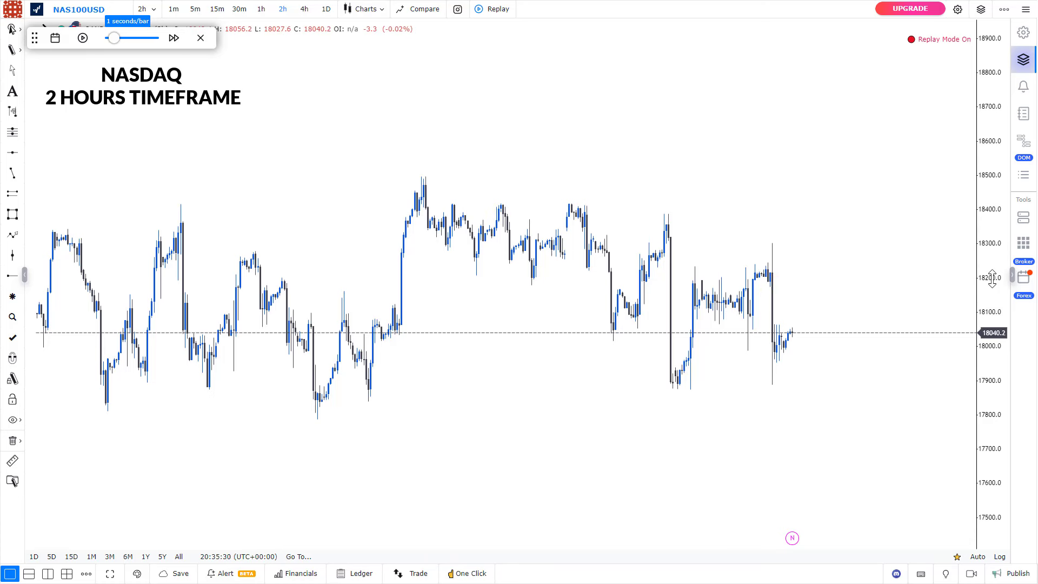
scroll(992, 277, up, 2)
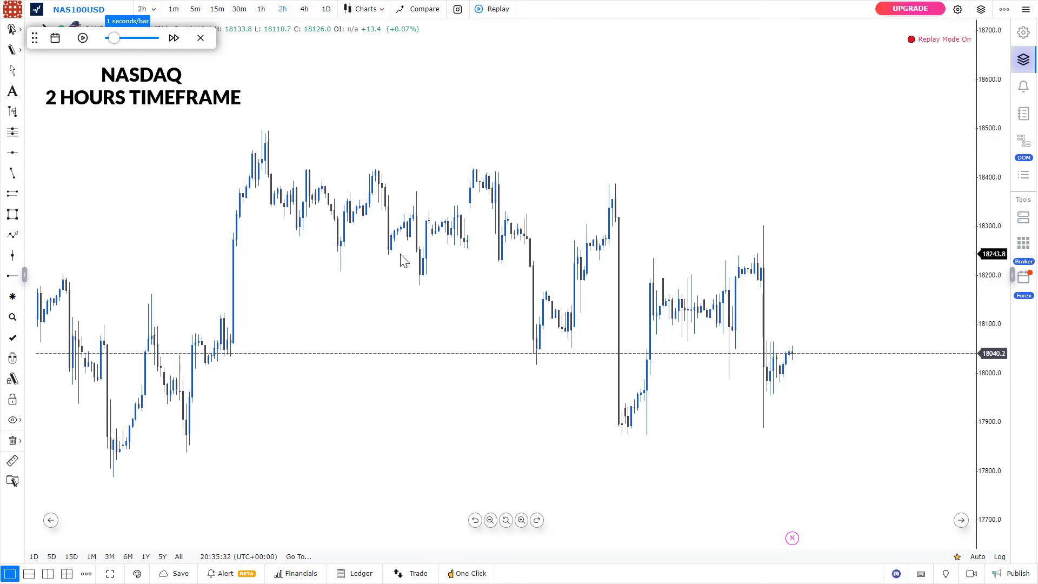
Draw a parallel-channel demand zone from the earlier low to the recent lows, about 17,830–17,930.
click(12, 193)
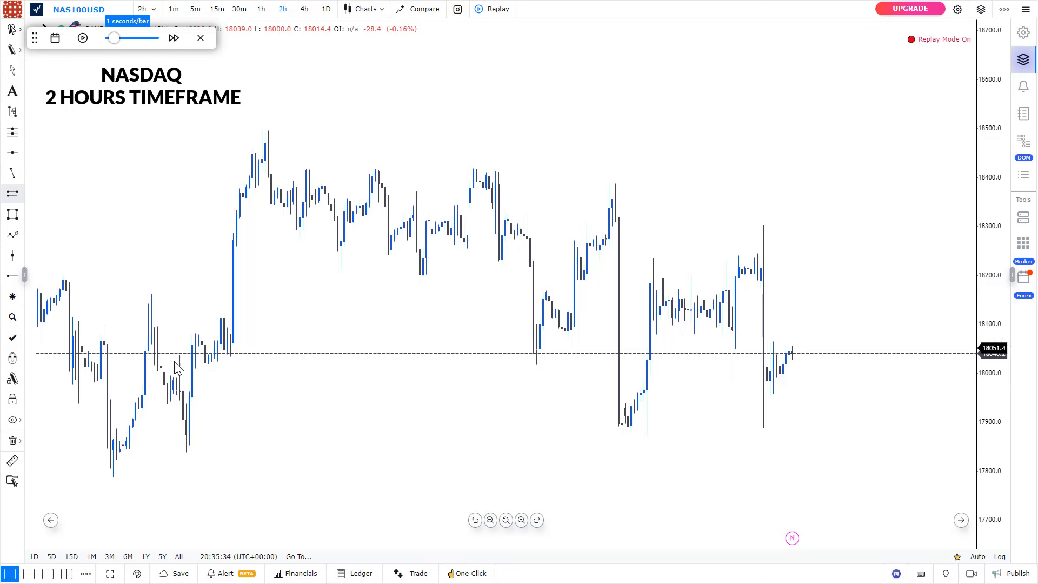
click(187, 405)
click(652, 410)
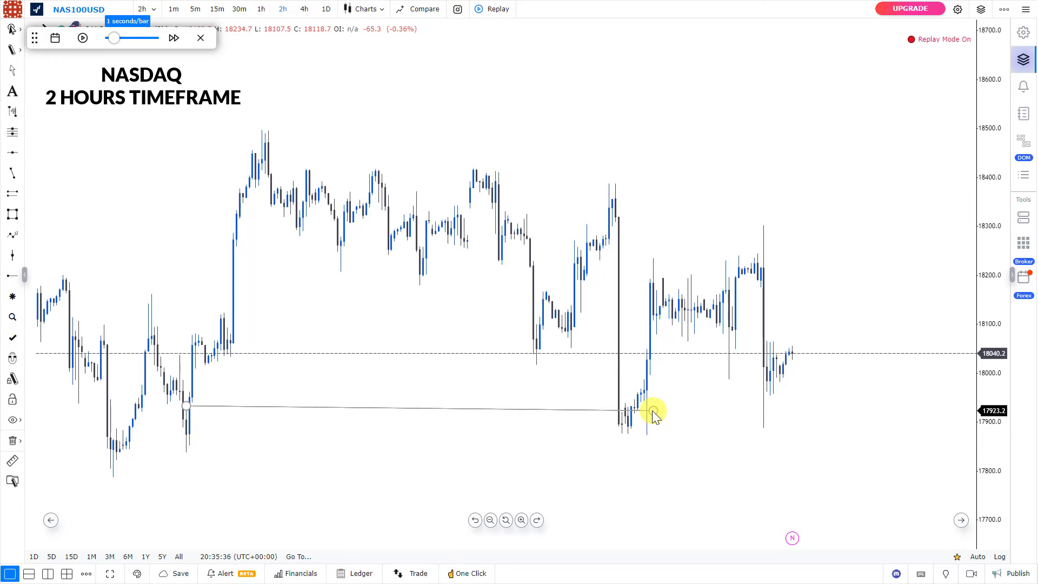
click(657, 453)
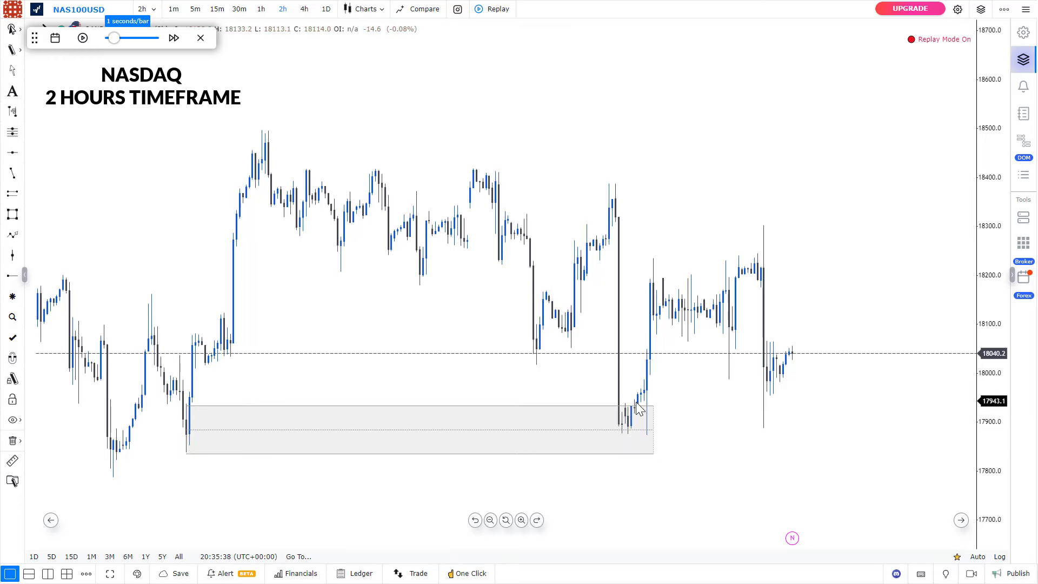
click(600, 453)
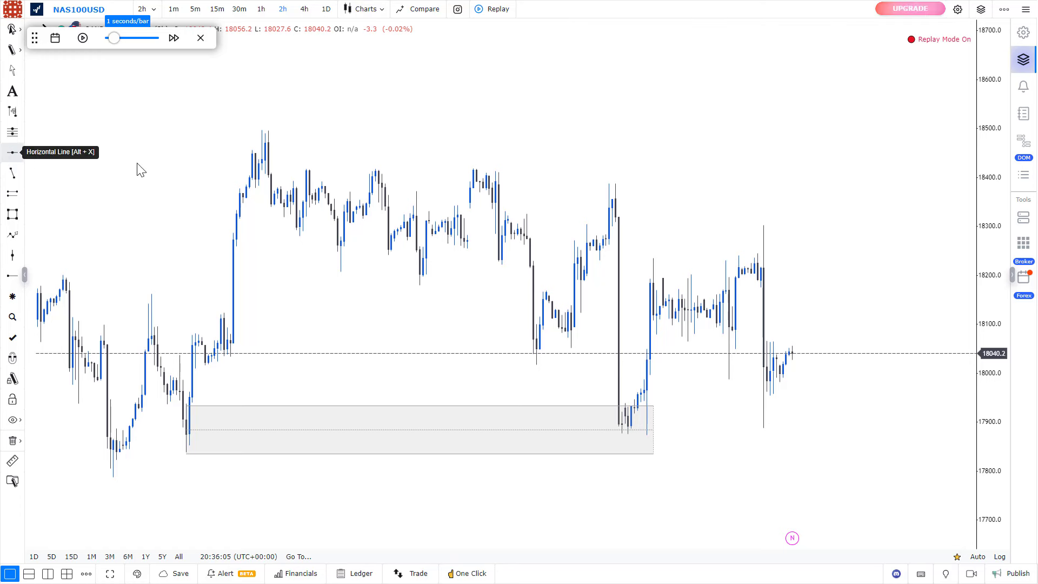
Mark the 18499.1 peak with a horizontal level and a small rectangle over its top candles.
click(12, 153)
click(262, 129)
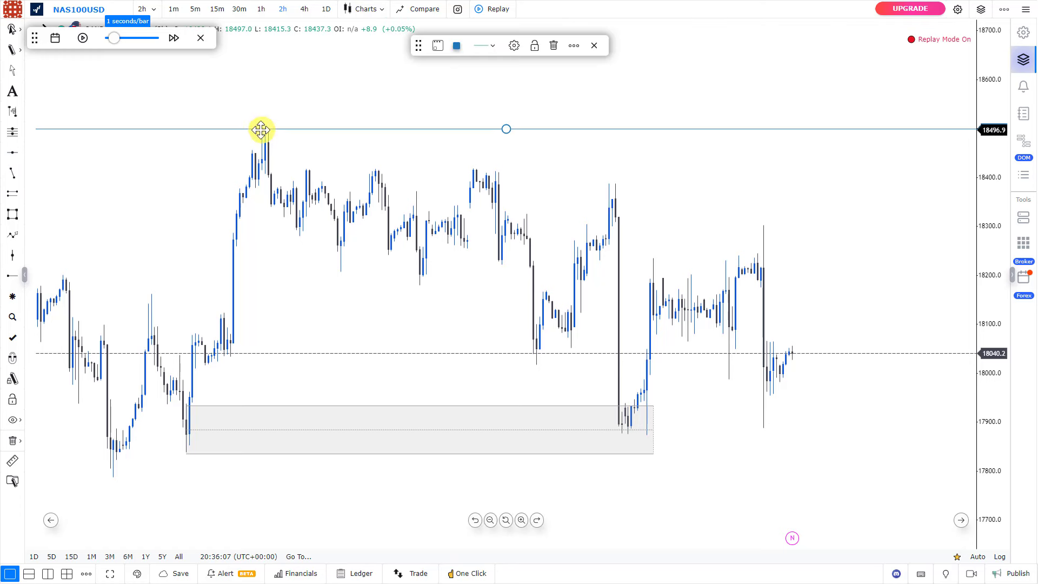
click(14, 215)
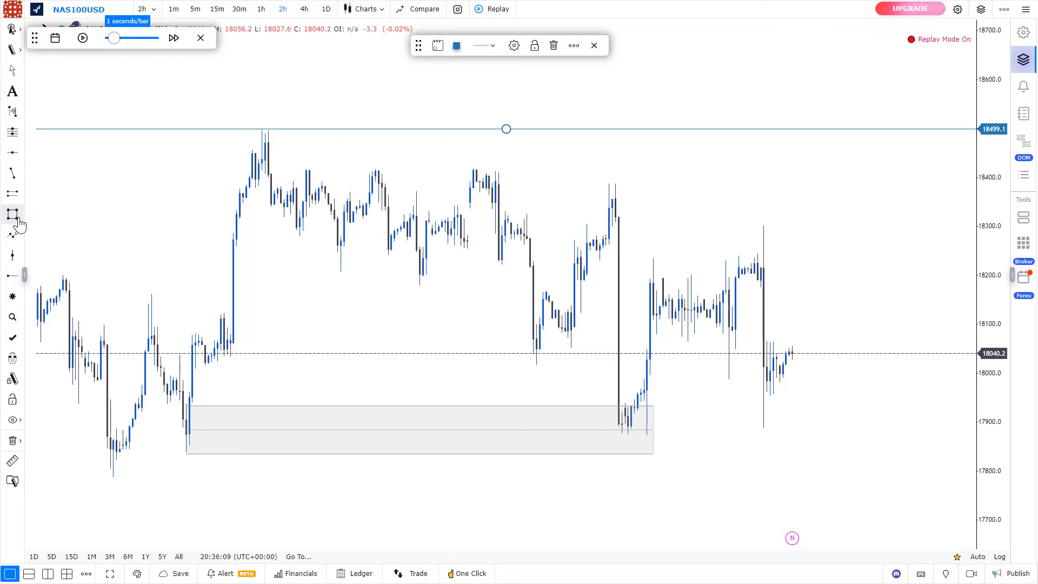
drag(261, 130, 267, 144)
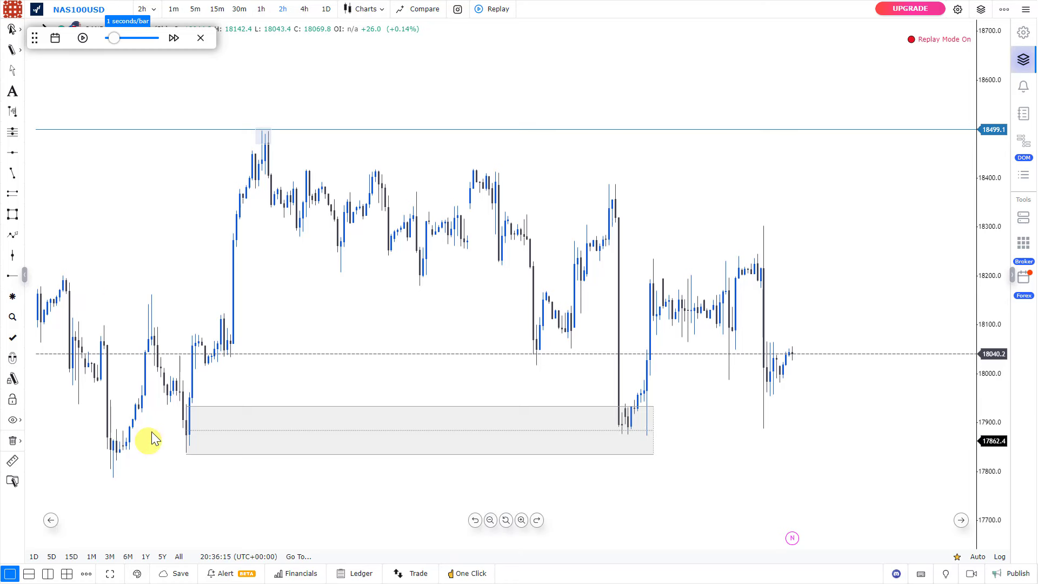
Select the grey demand zone below the peak.
click(243, 139)
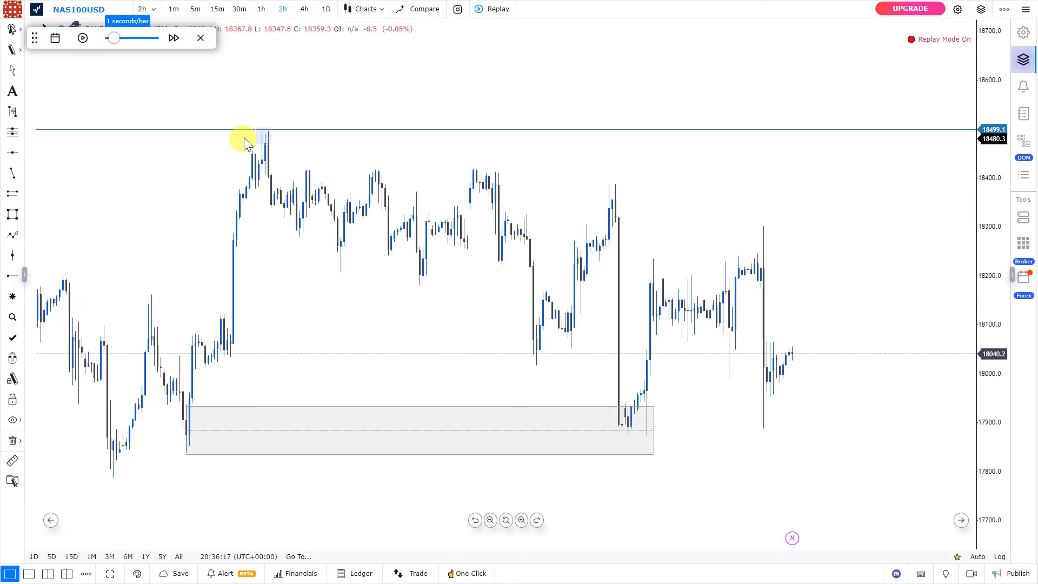
click(619, 412)
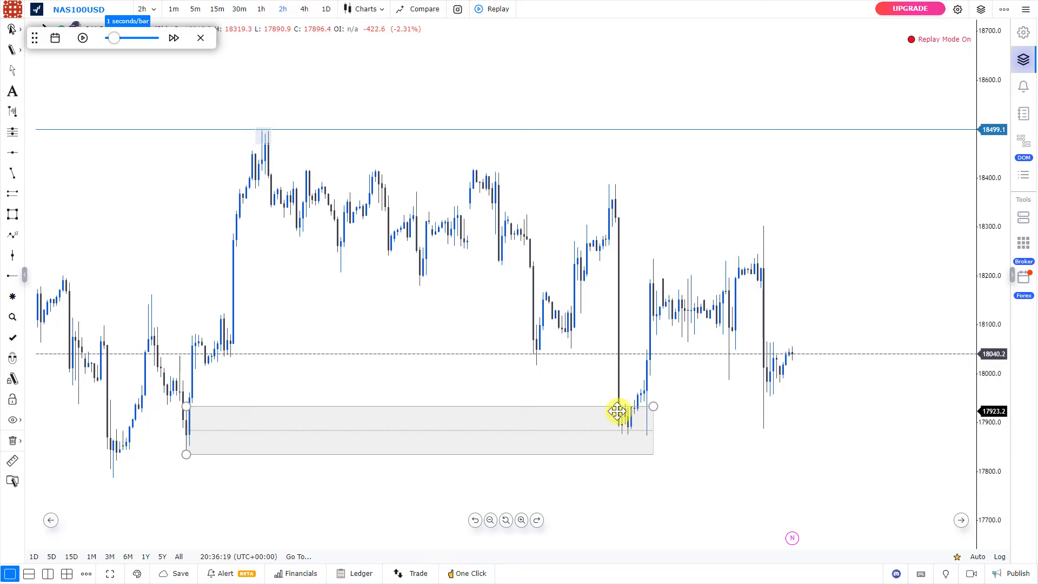
click(627, 432)
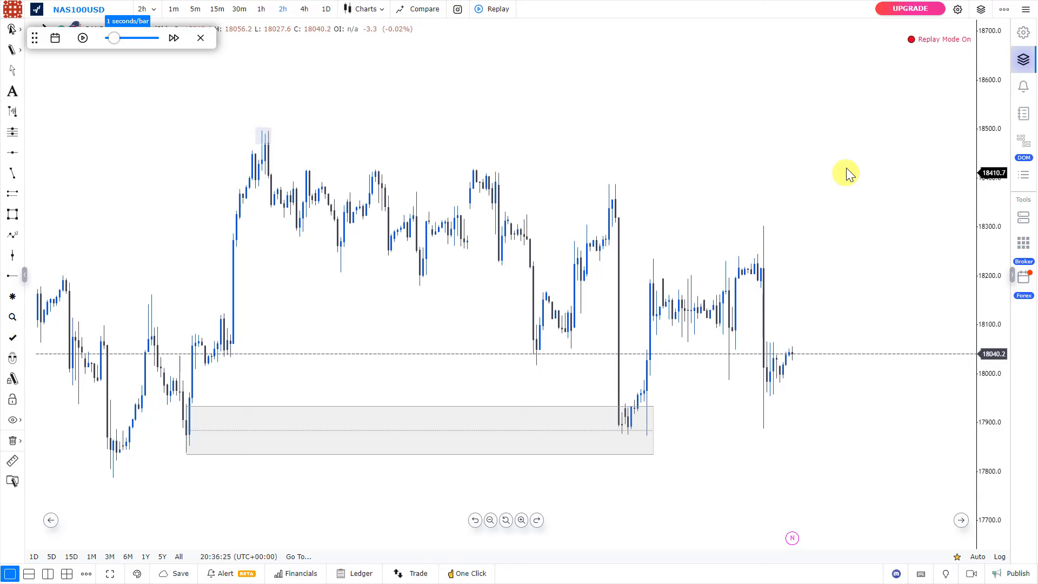
Draw a dotted trend line from the earlier swing high near 18,410 rightward.
scroll(846, 141, down, 3)
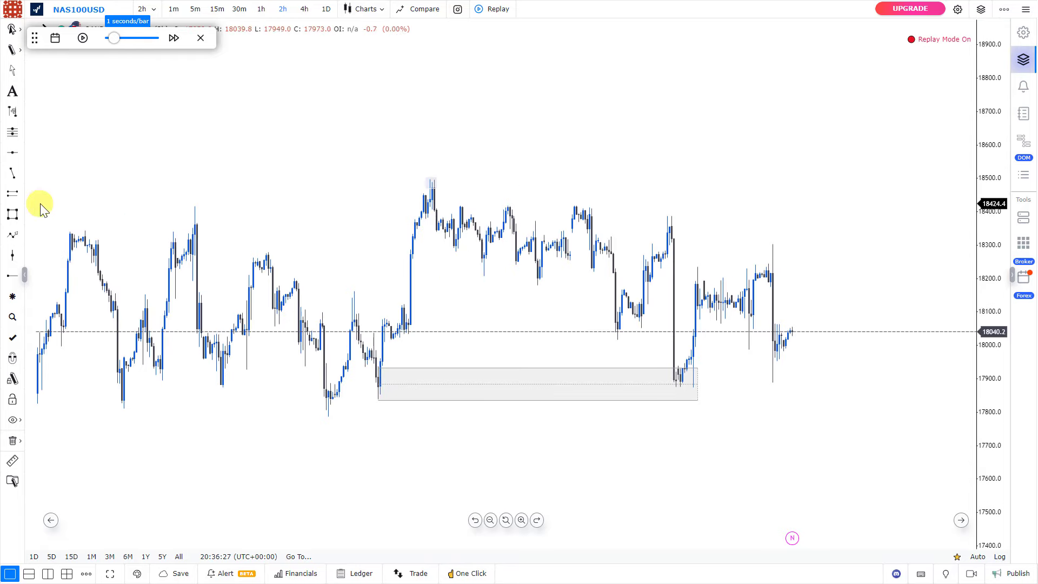
click(16, 190)
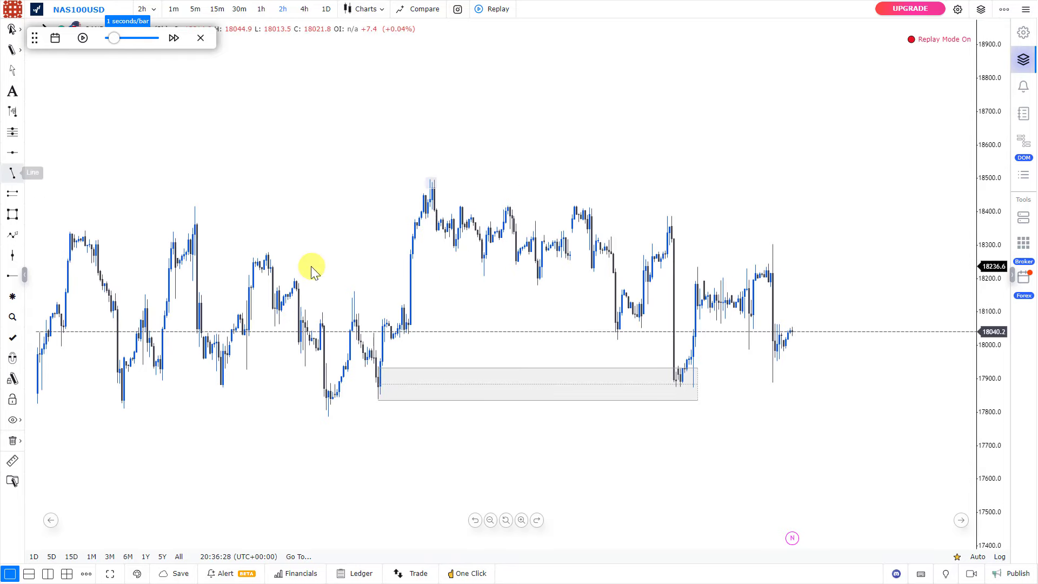
click(194, 208)
click(412, 227)
click(471, 200)
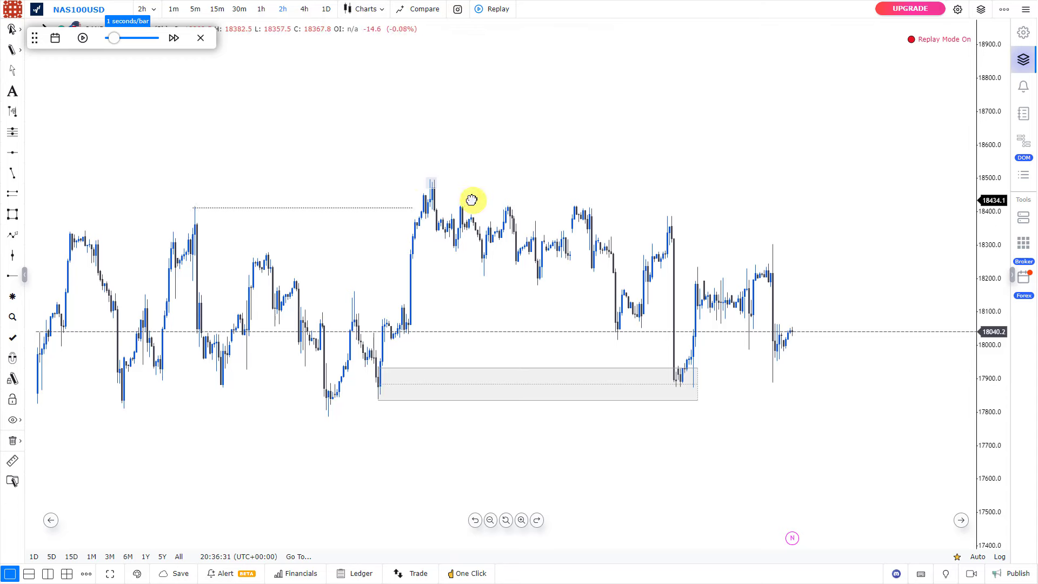
Add a short dotted line just under the boxed peak, around 18,380, then reframe the whole marked range.
scroll(400, 254, up, 3)
drag(399, 256, 625, 297)
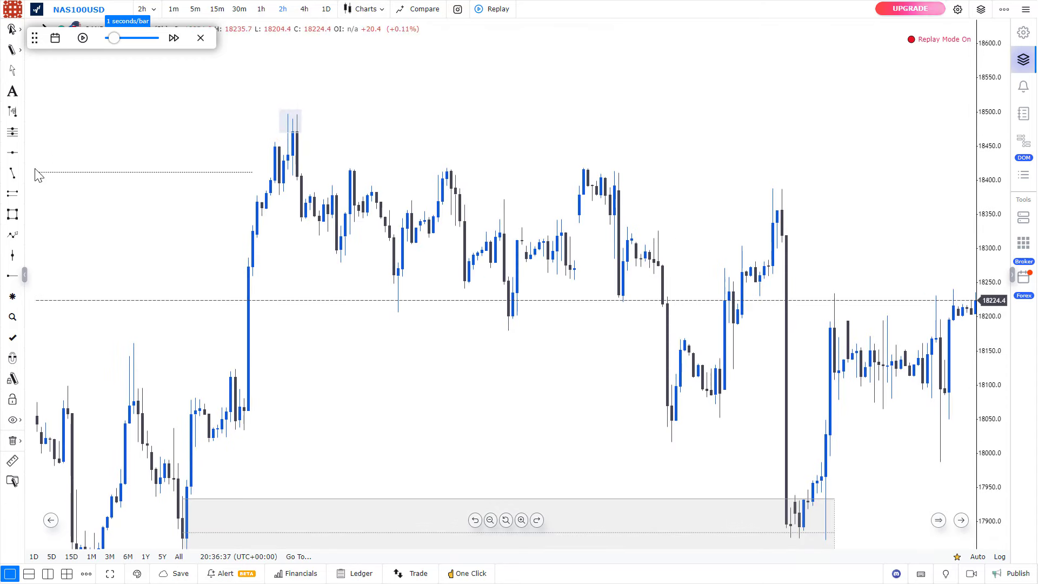
click(18, 176)
click(279, 204)
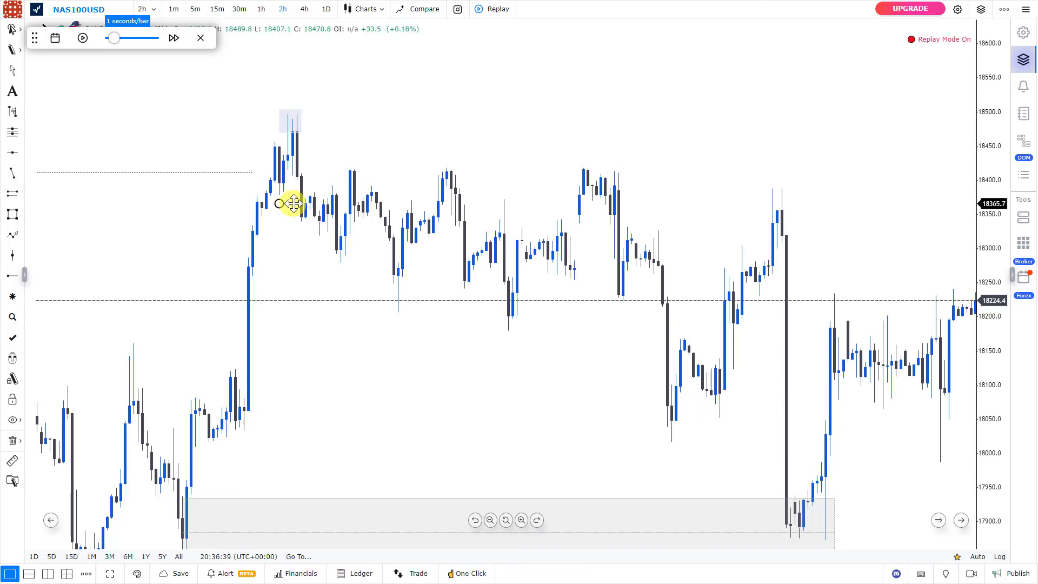
click(297, 203)
drag(297, 203, 283, 193)
click(312, 156)
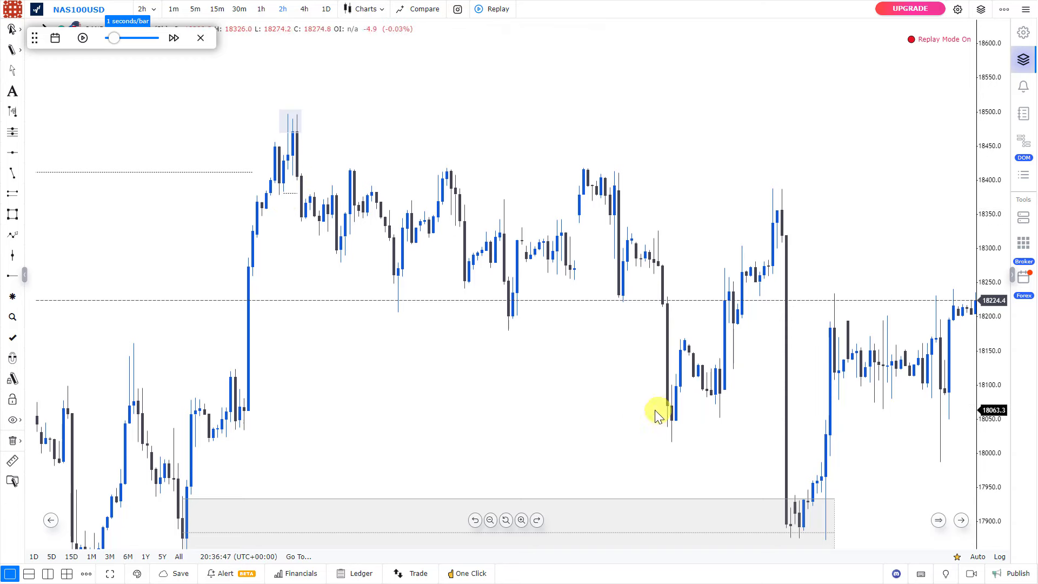
drag(639, 410, 573, 359)
scroll(638, 355, down, 1)
drag(683, 332, 610, 349)
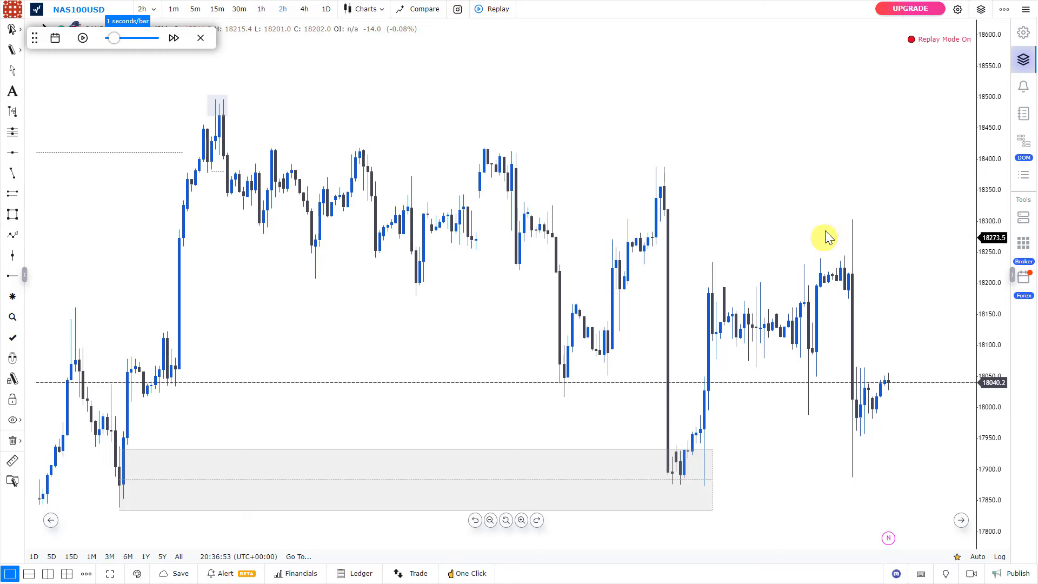
Draw a grey supply zone from the recent spike high rightward, about 18,330–18,390.
scroll(815, 222, down, 2)
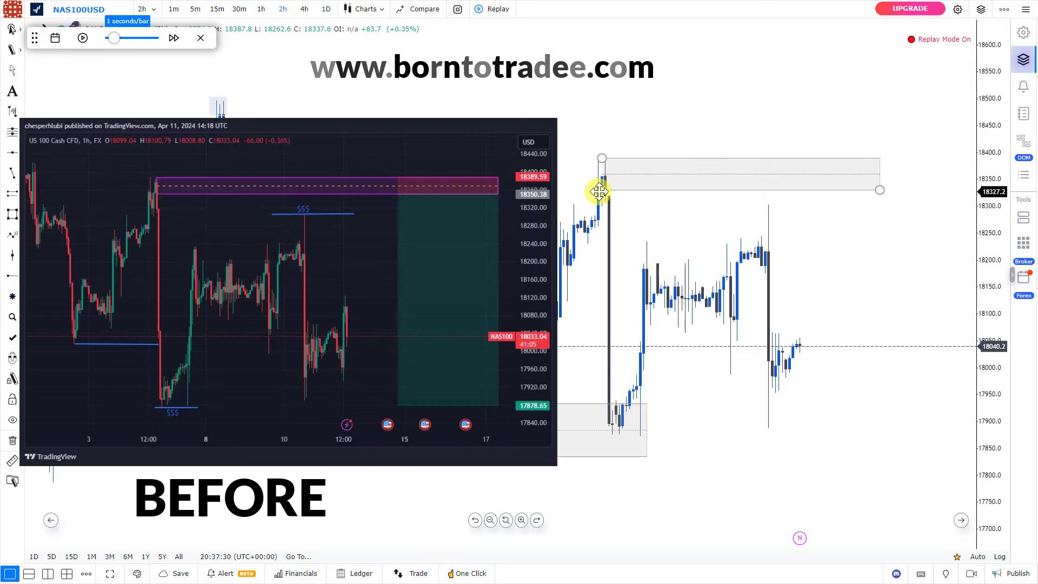
click(616, 361)
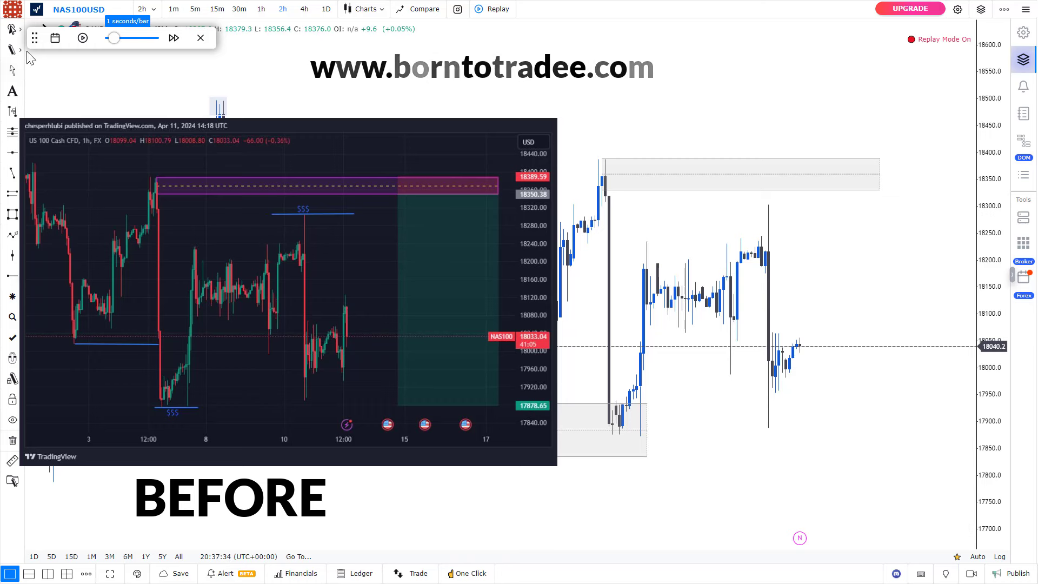
Play the bar replay forward for a while, then pause it.
click(82, 39)
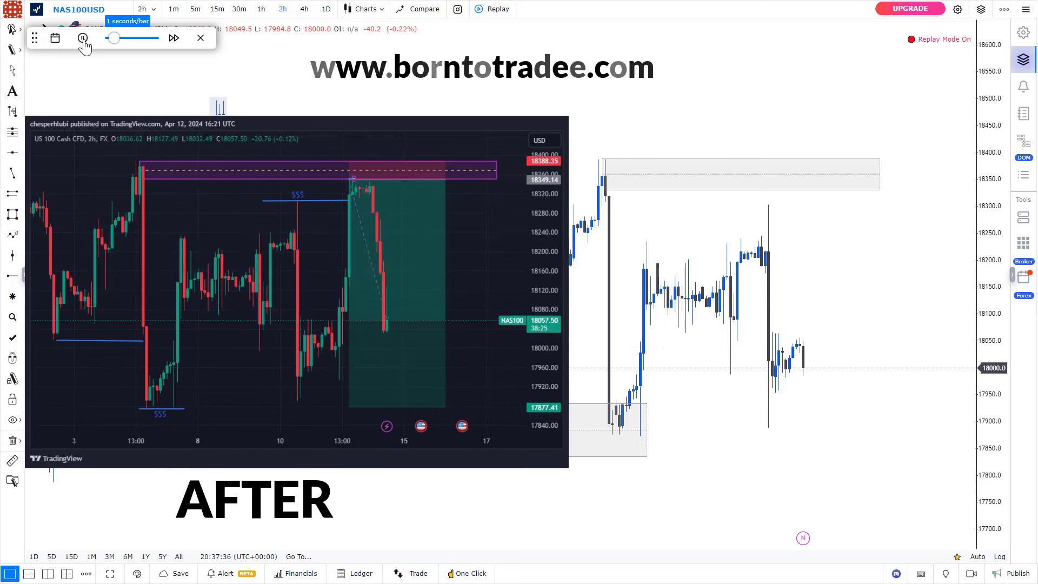
click(83, 38)
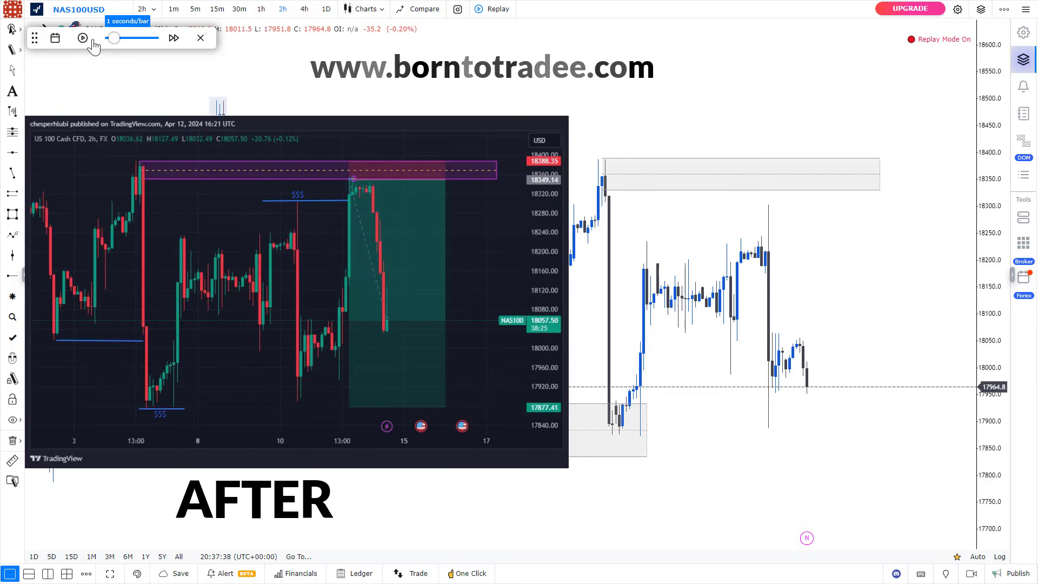
click(83, 38)
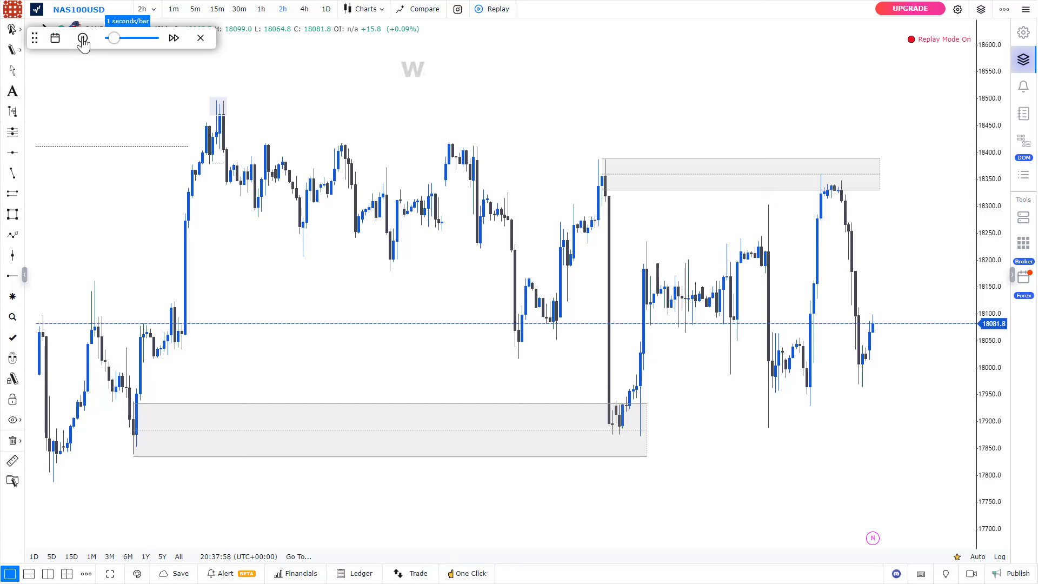
click(83, 39)
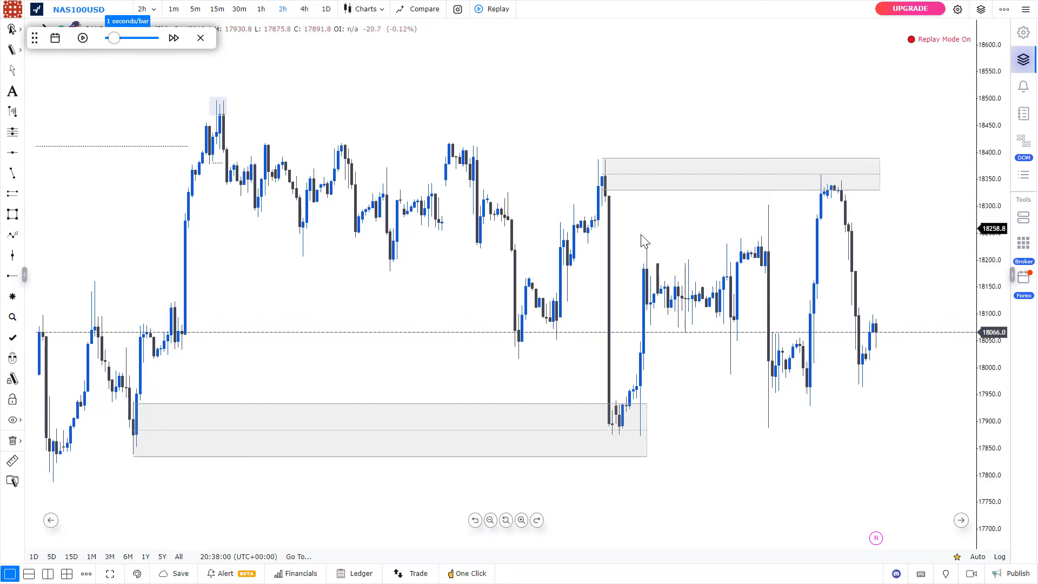
Draw a dotted horizontal liquidity line at the 18011.7 swing low.
click(39, 63)
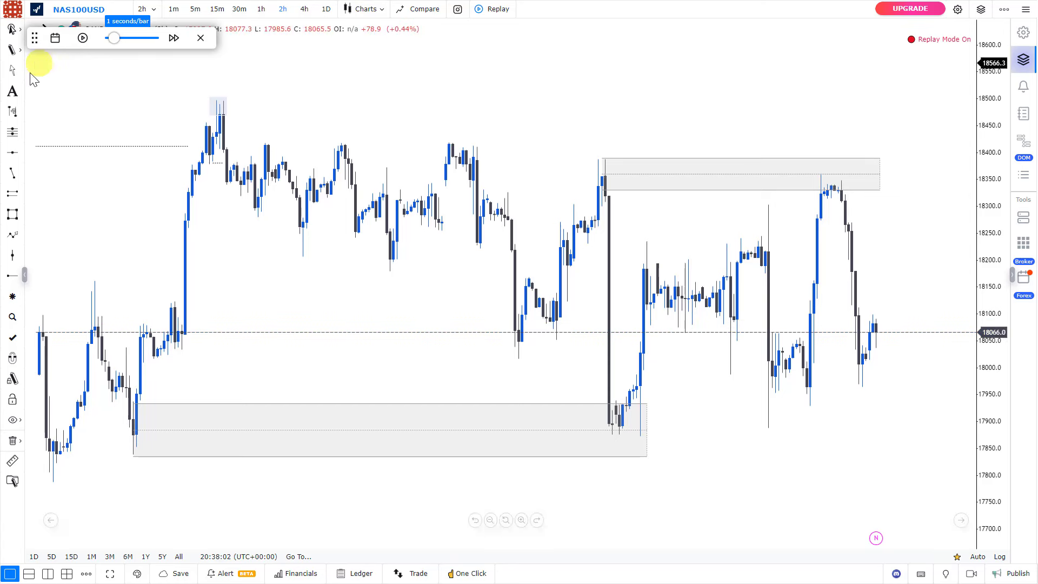
click(12, 173)
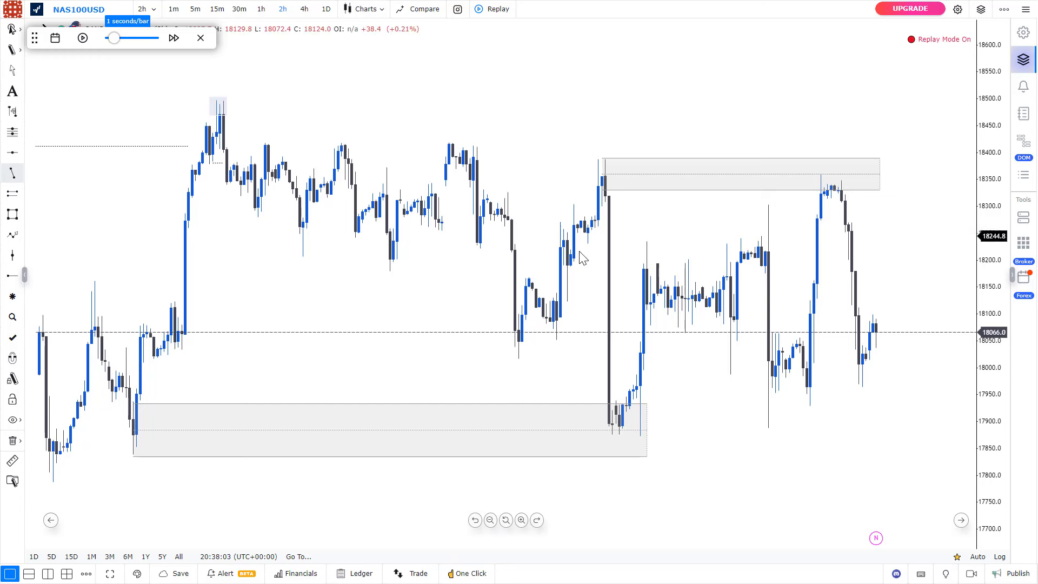
click(518, 361)
click(597, 361)
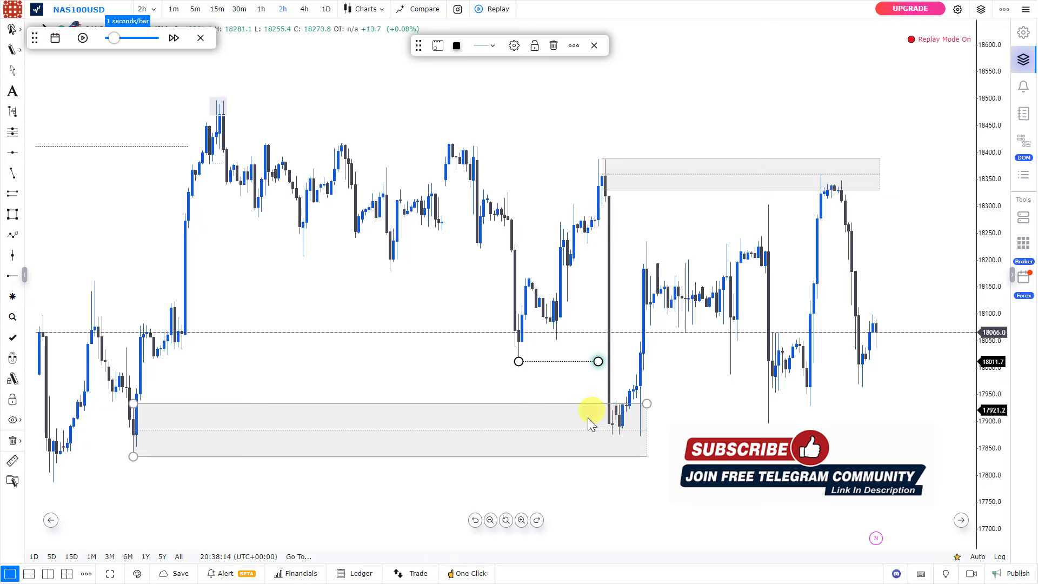
Draw a dotted liquidity line along the 18335 level.
click(16, 175)
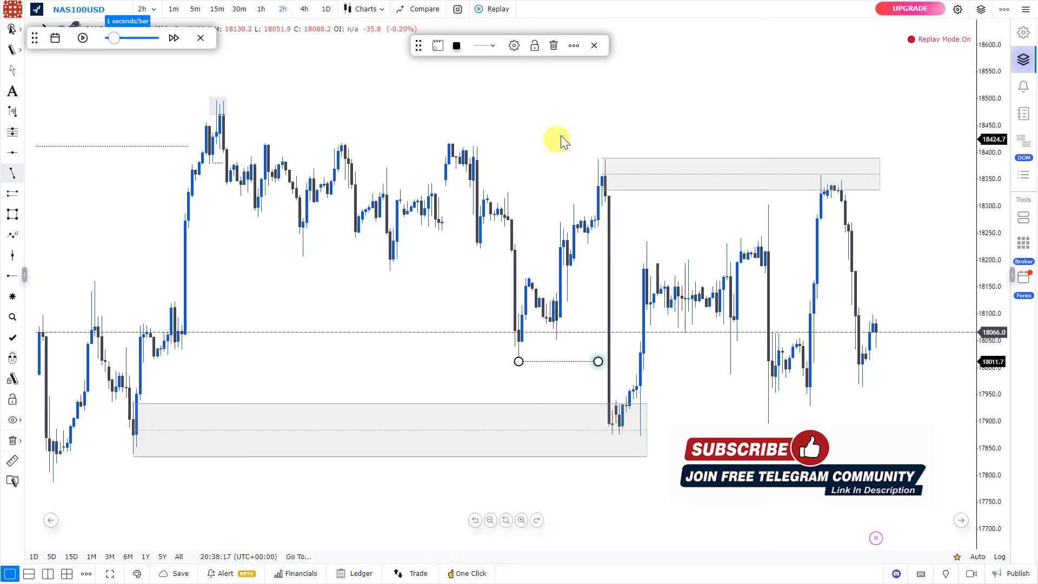
click(595, 202)
mouse_move(582, 203)
mouse_down()
mouse_move(505, 188)
mouse_move(590, 192)
mouse_up()
click(579, 162)
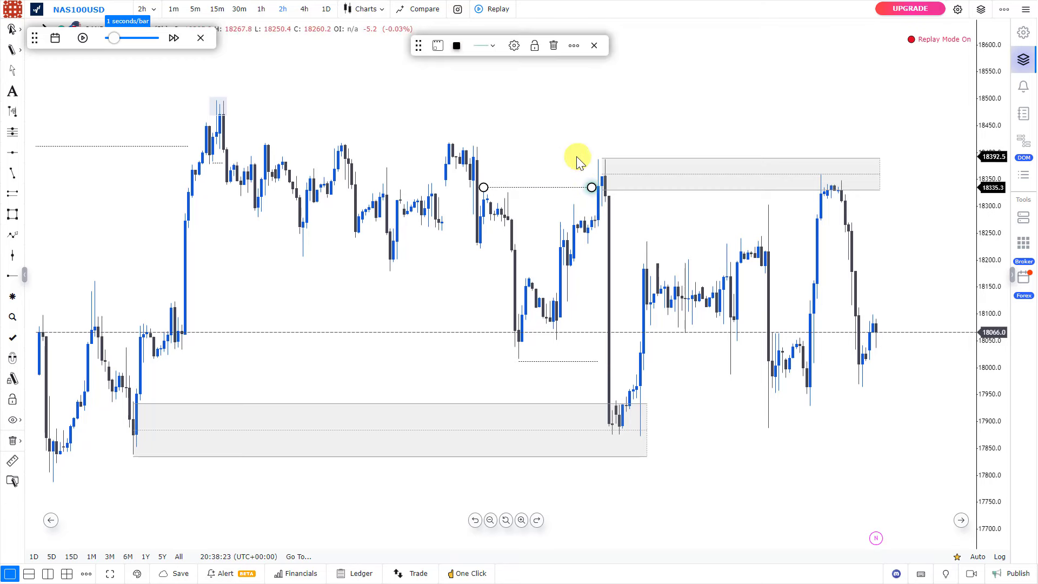
Draw a grey parallel-channel supply zone spanning about 18352–18419 over the highs.
click(10, 198)
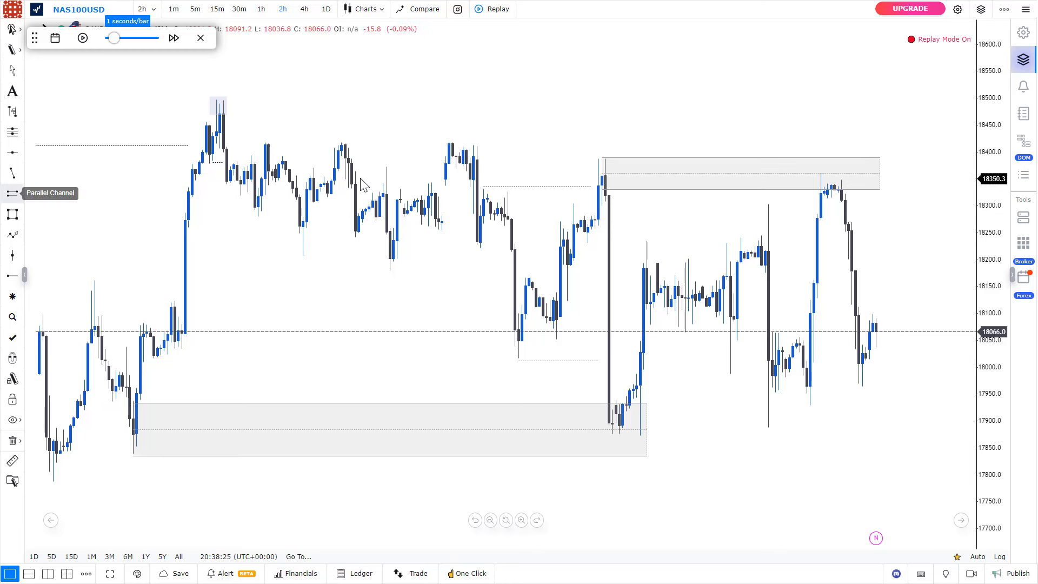
click(449, 177)
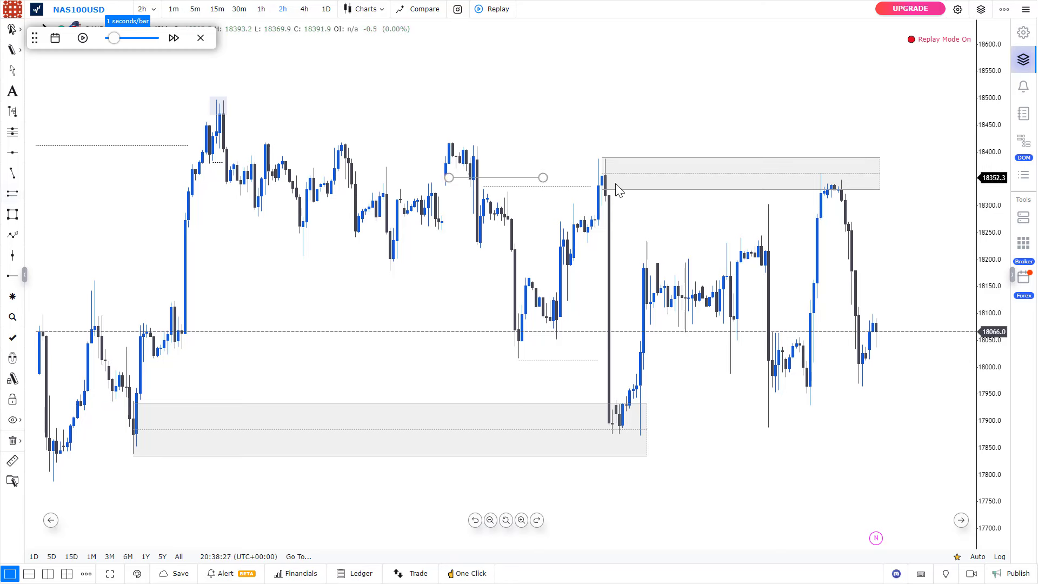
click(634, 176)
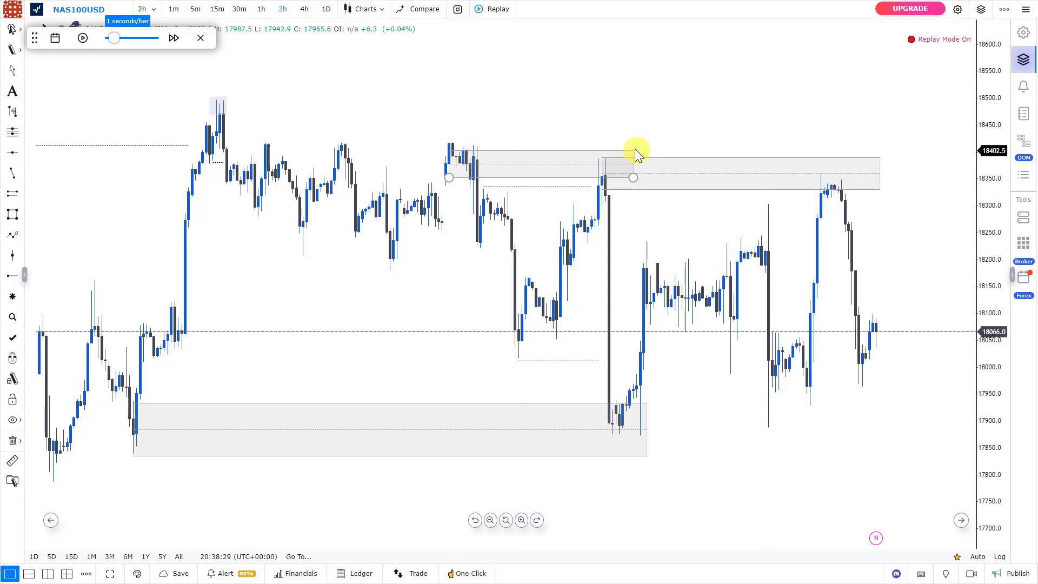
click(634, 141)
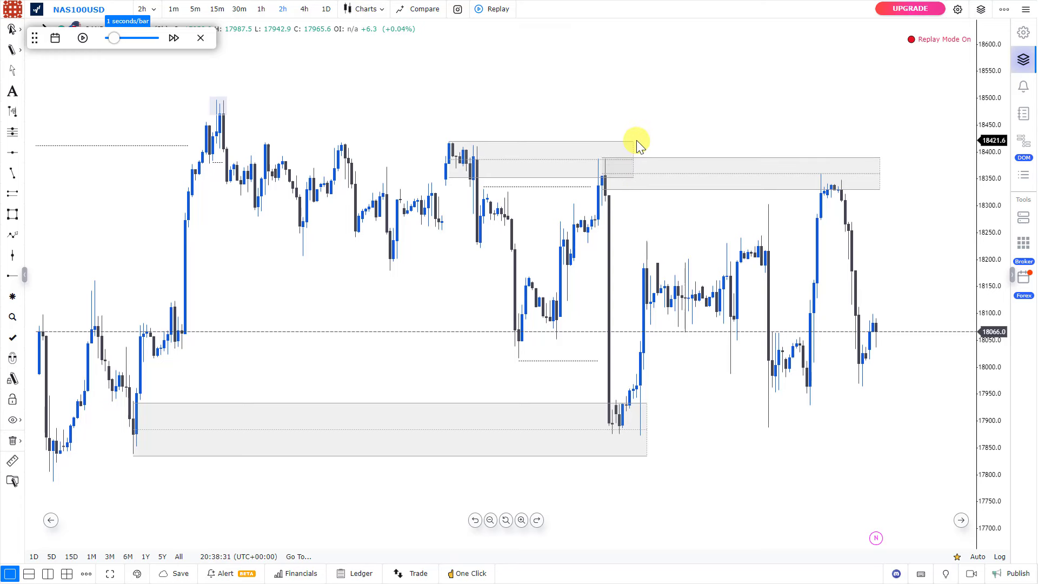
drag(633, 177, 617, 177)
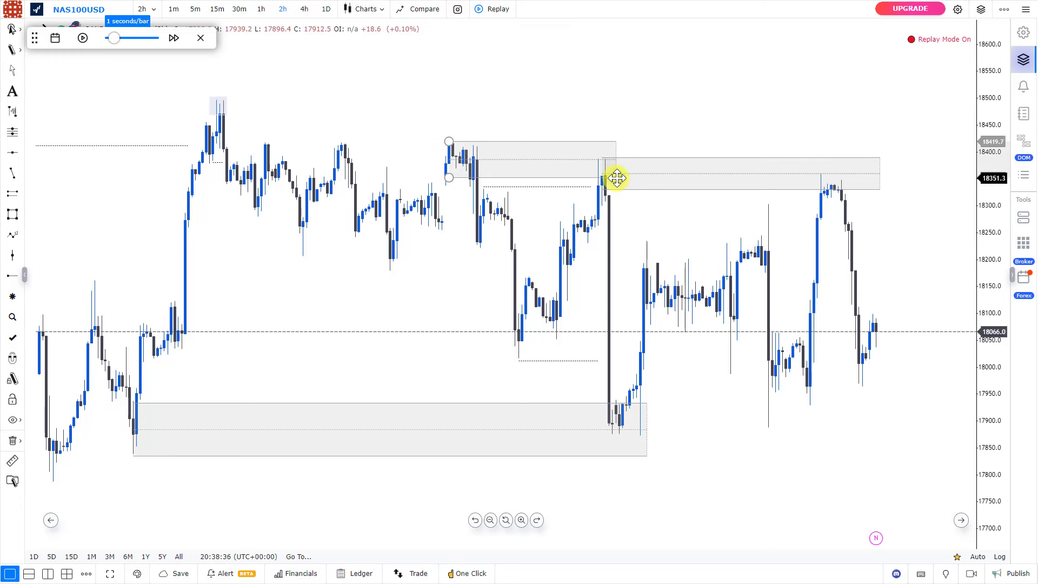
click(658, 142)
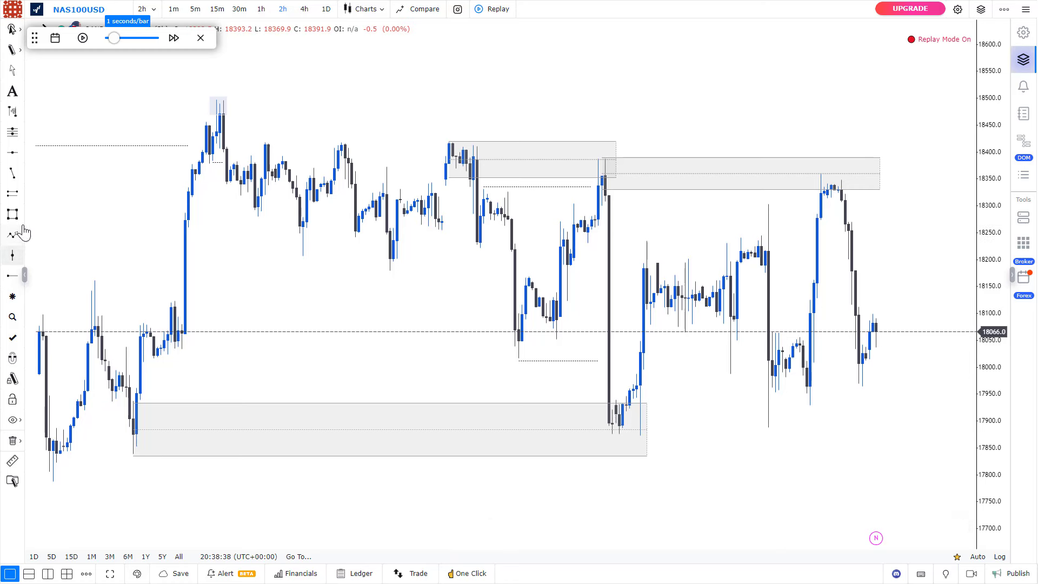
Draw a dotted liquidity line at the swing low near 18173.
click(12, 172)
click(390, 274)
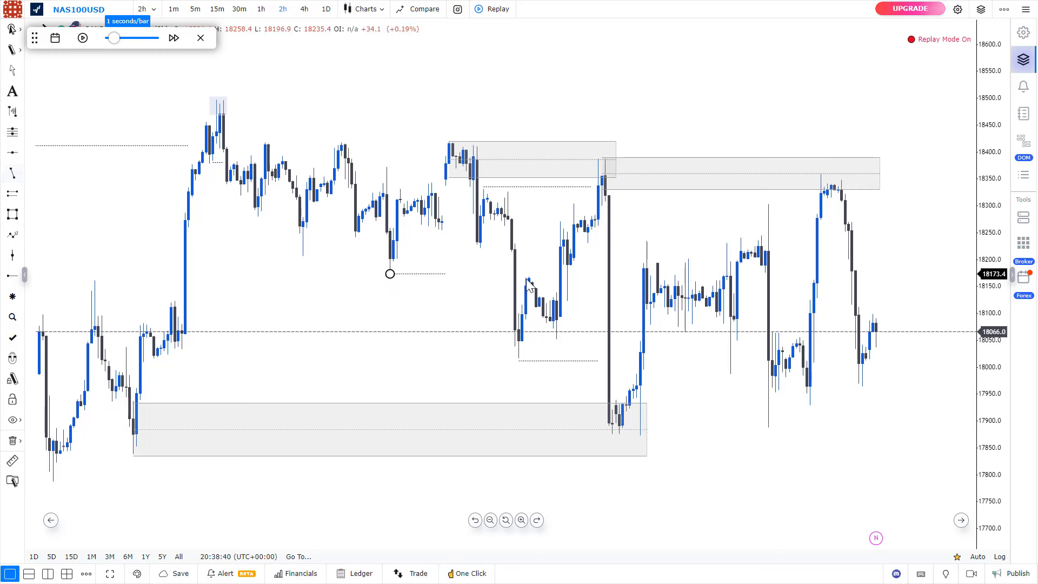
click(506, 282)
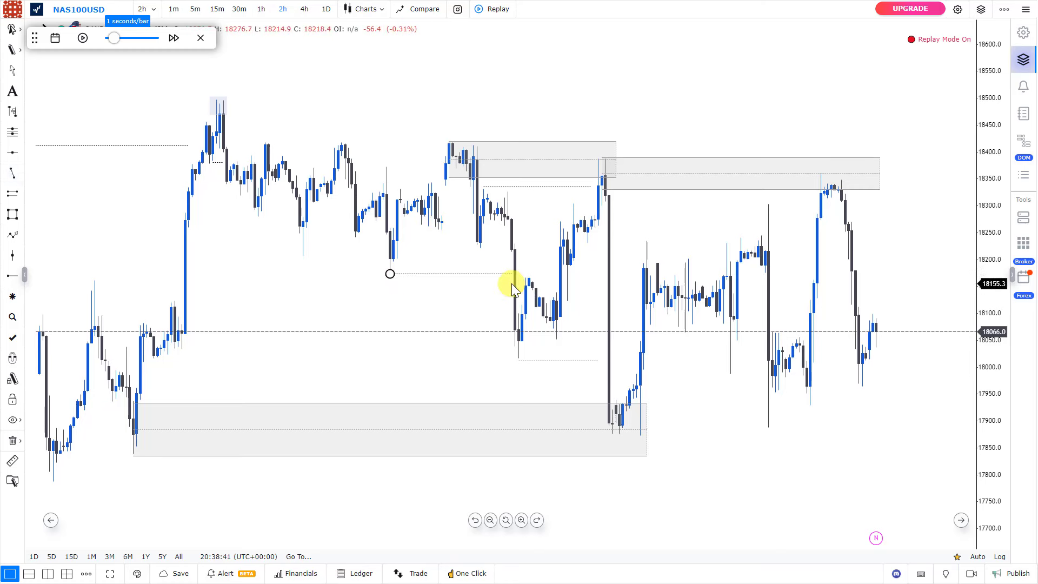
click(366, 131)
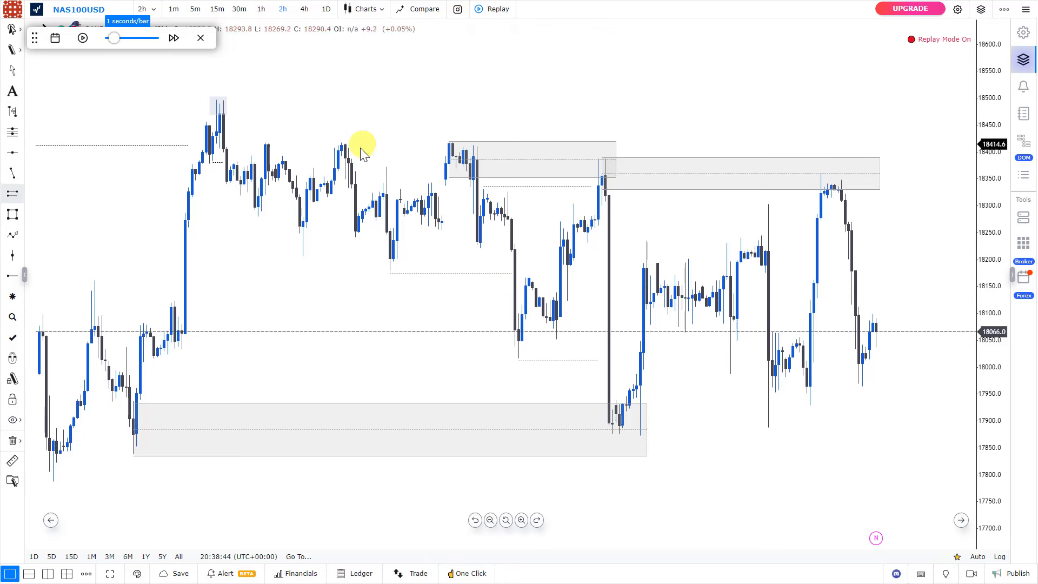
Stretch the upper supply zone left to the earlier peak and start a dotted line at 18207.
mouse_move(338, 169)
mouse_down()
mouse_move(449, 169)
mouse_move(450, 142)
mouse_up()
click(424, 107)
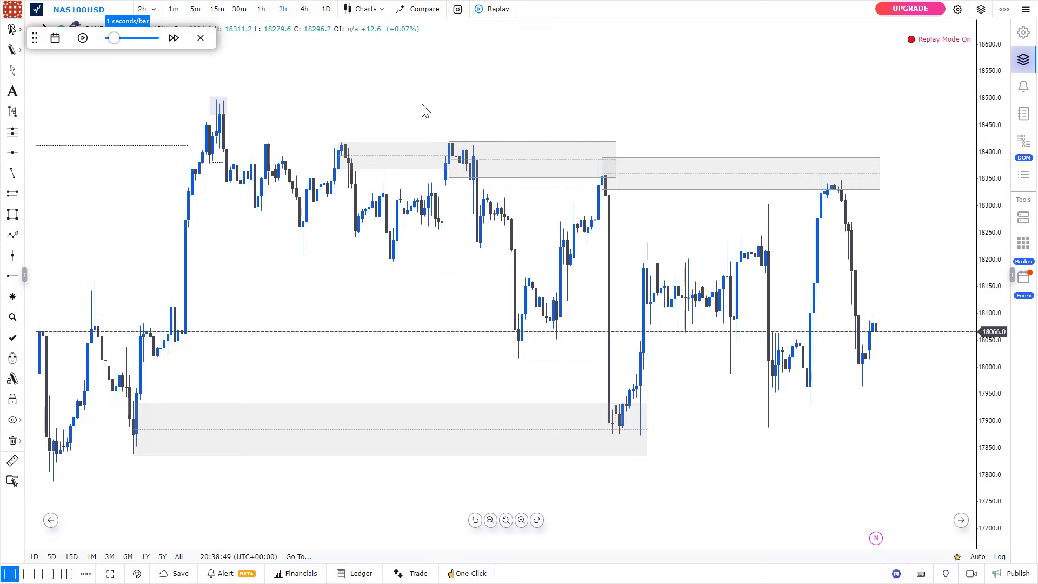
click(17, 177)
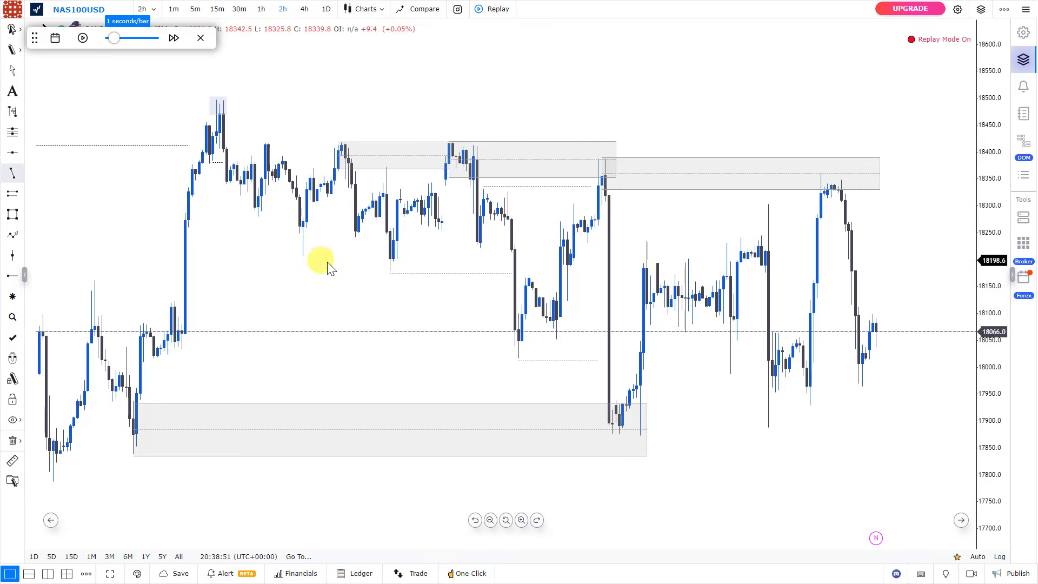
click(302, 256)
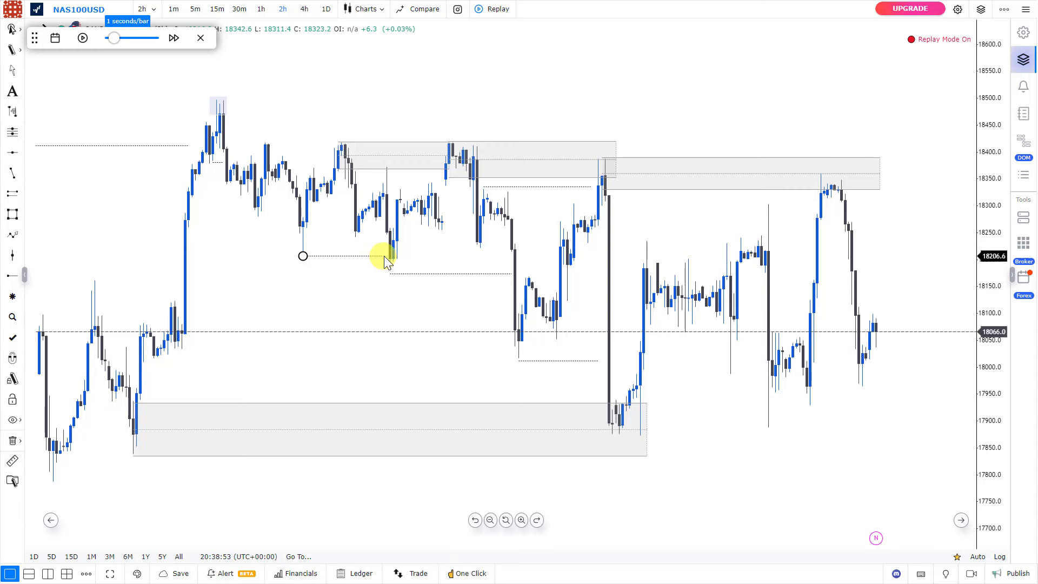
Finish the dotted liquidity line at 18207 and zoom out and back to review all drawings.
click(383, 256)
click(334, 121)
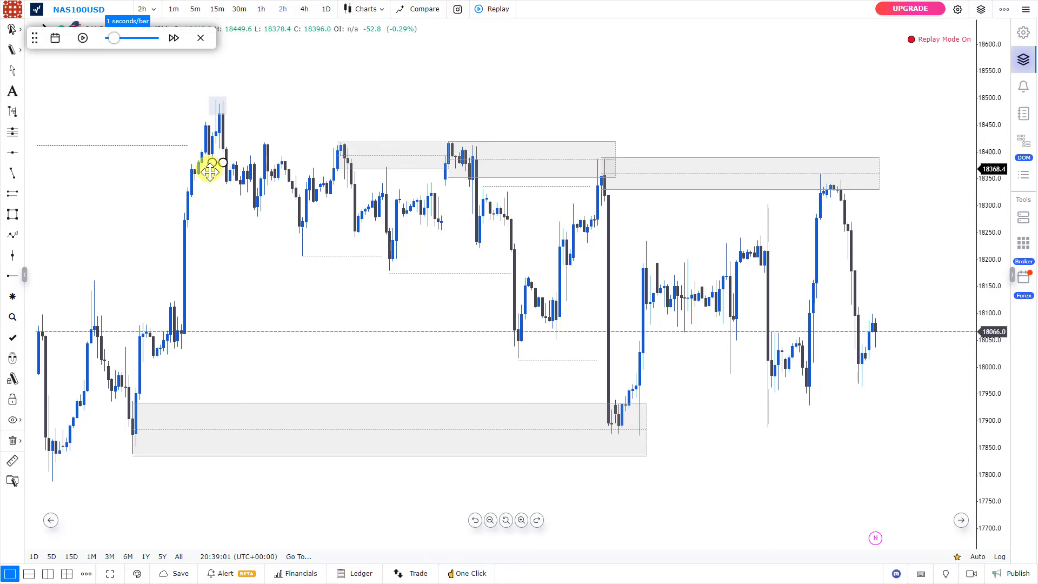
scroll(222, 150, down, 5)
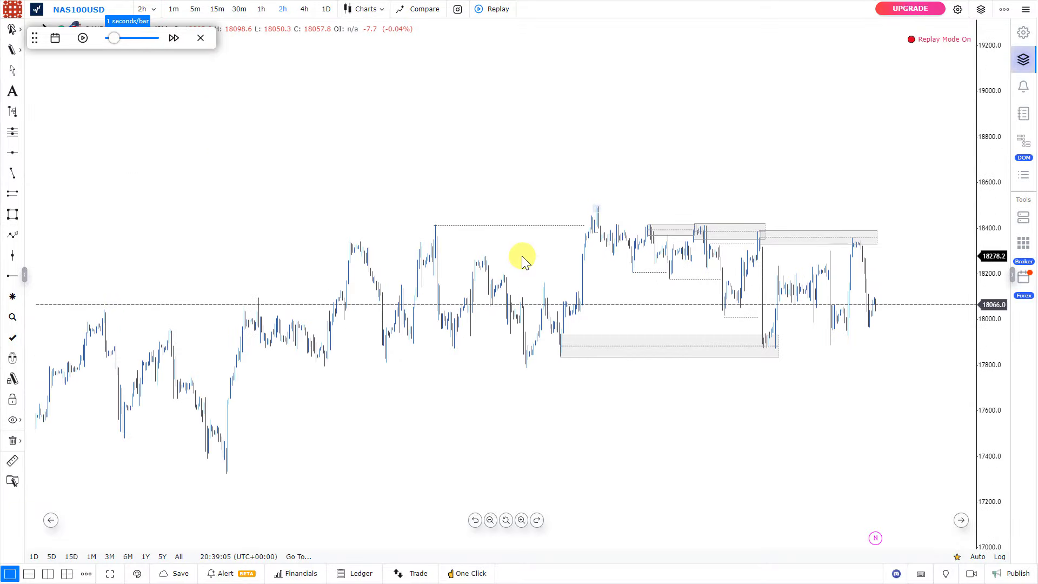
scroll(598, 248, up, 4)
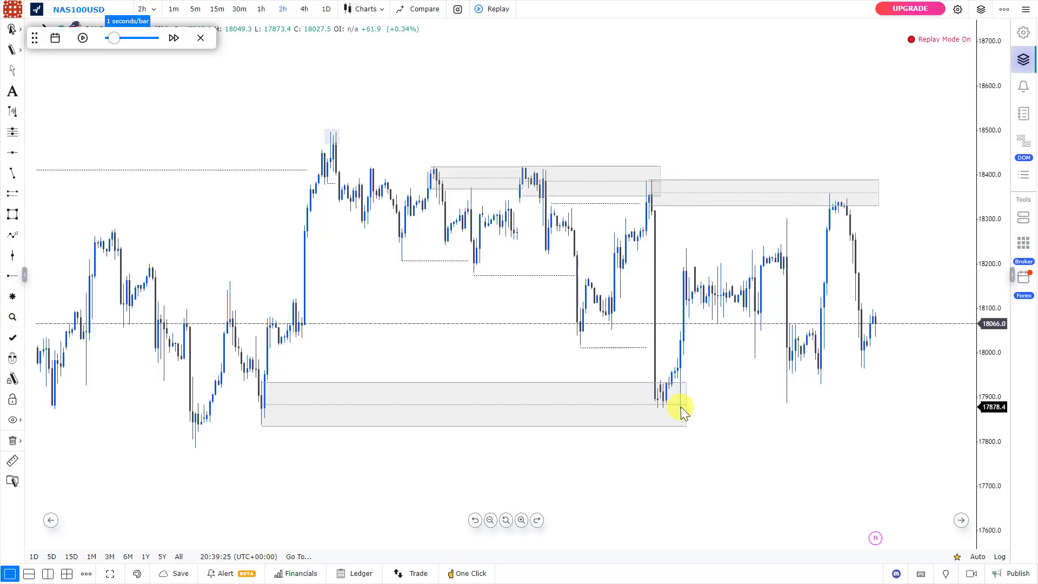
scroll(790, 294, up, 1)
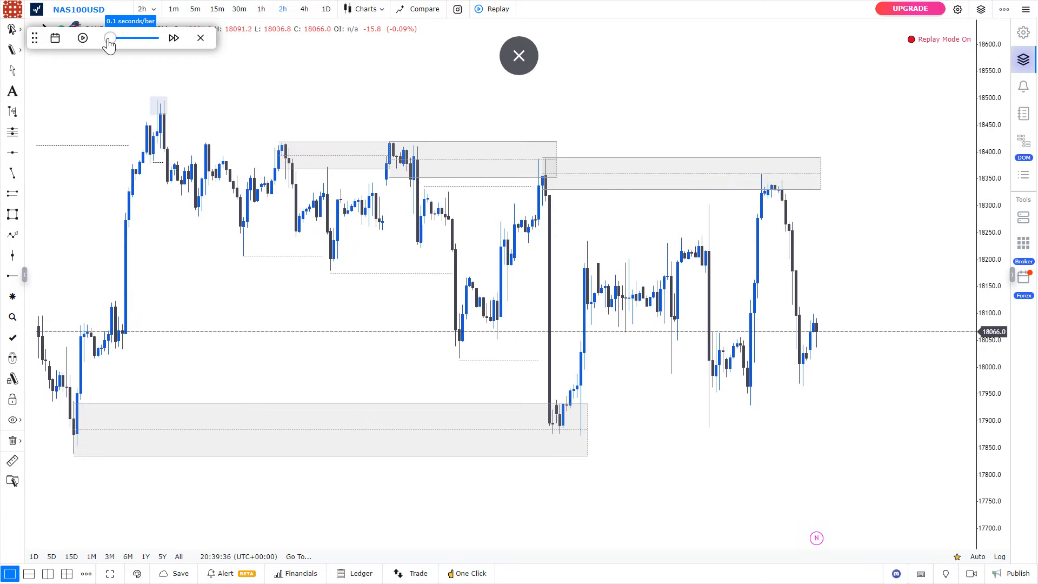
Run the replay through the sharp drop to 17699.6, then frame the zones with the newest bars.
click(83, 39)
click(83, 39)
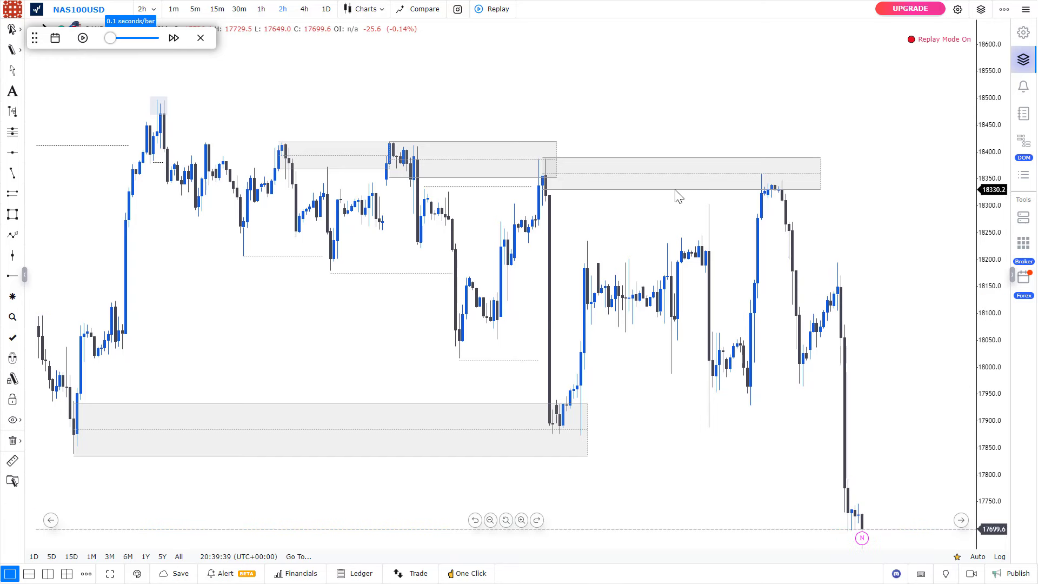
drag(805, 215, 722, 181)
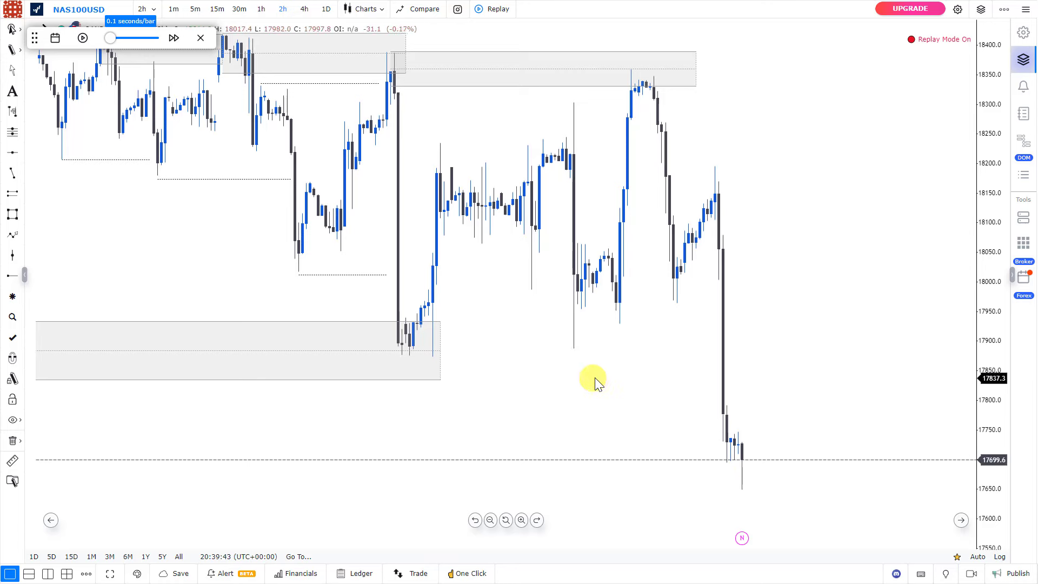
scroll(596, 377, down, 2)
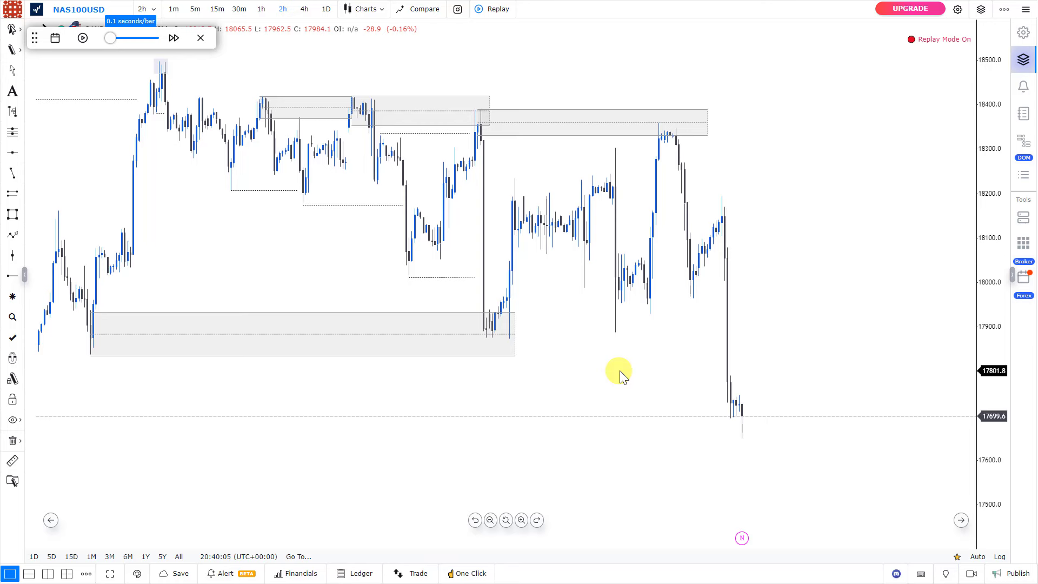
scroll(711, 304, up, 2)
drag(747, 296, 560, 313)
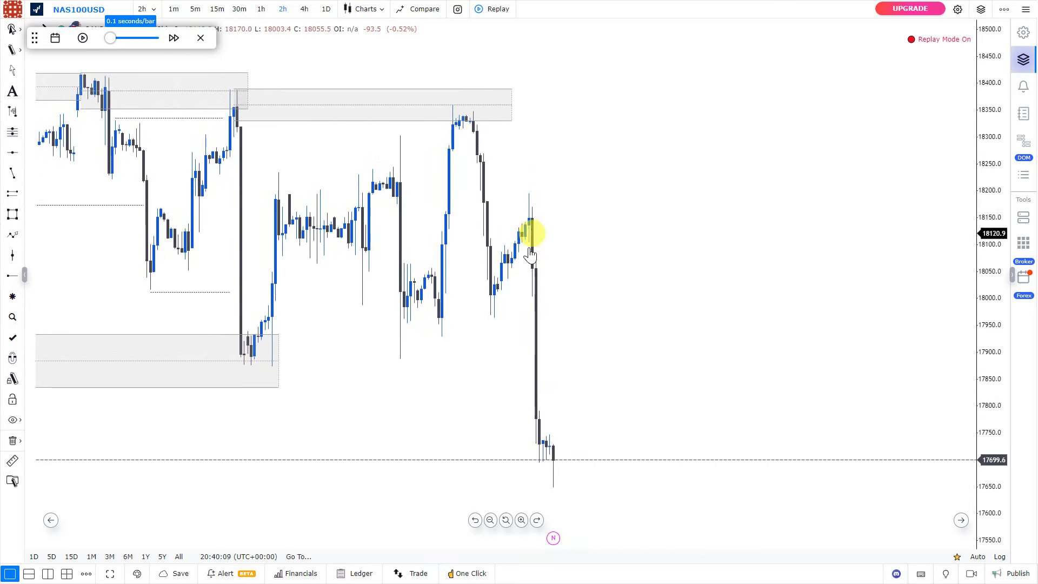
drag(589, 375, 594, 339)
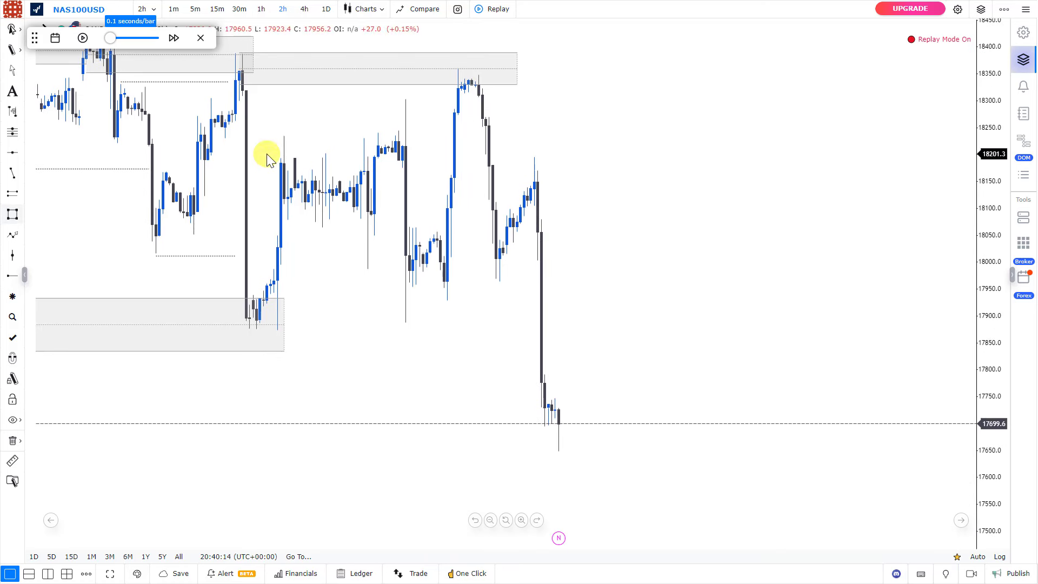
Draw a trial horizontal line near 18124, then delete it.
click(13, 174)
click(527, 197)
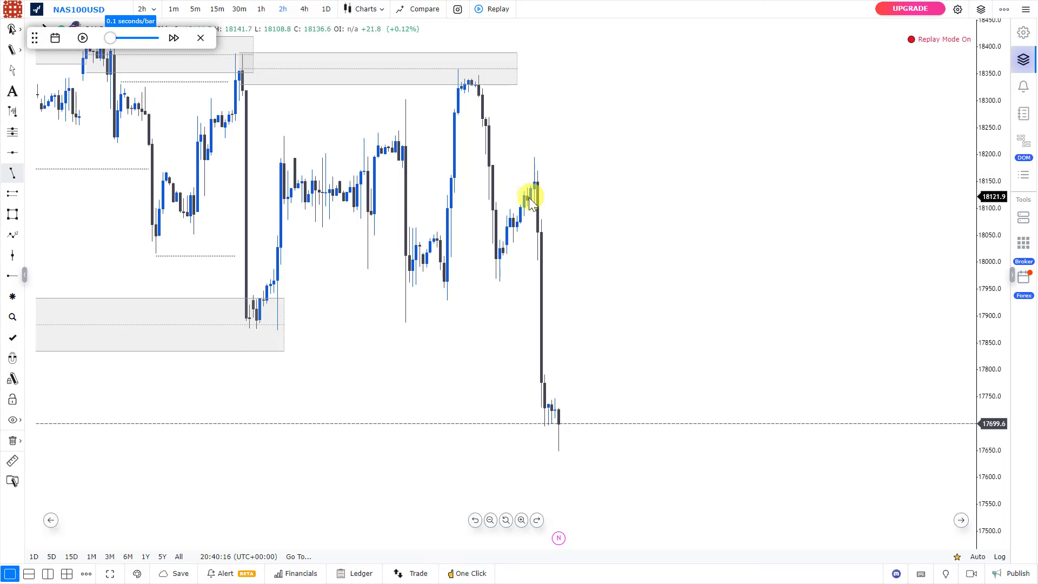
click(776, 206)
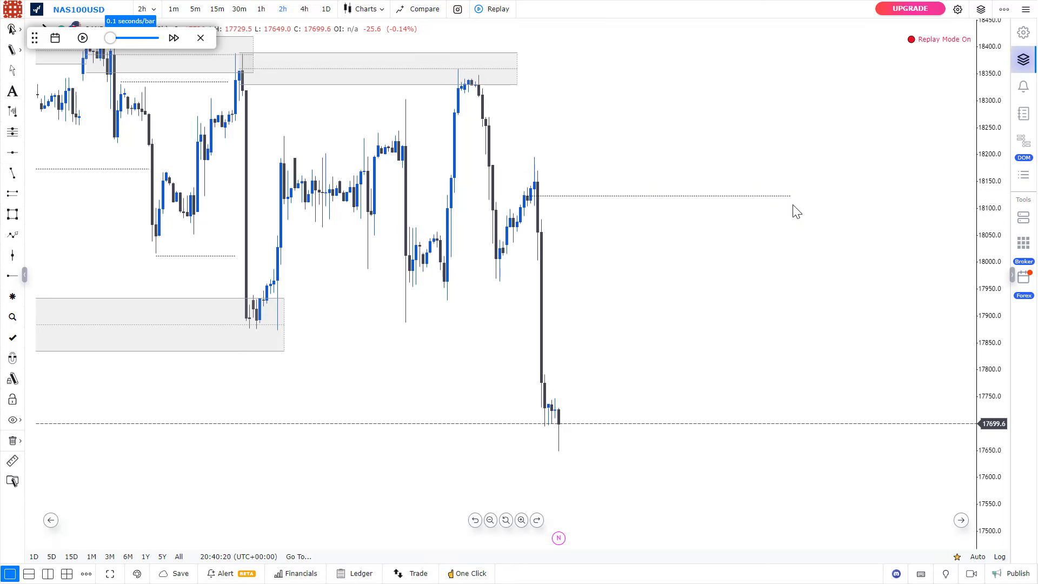
click(682, 195)
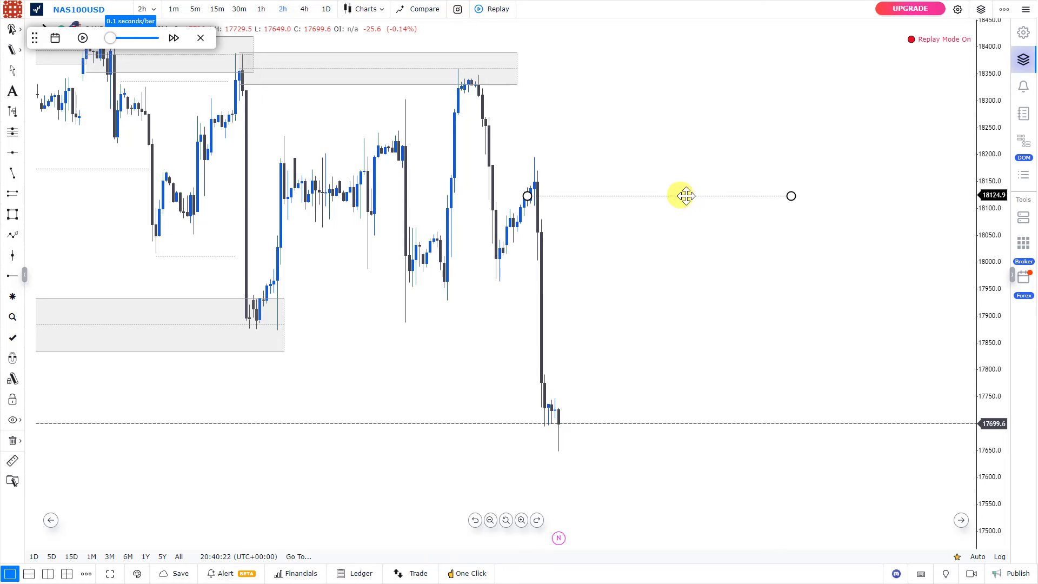
click(696, 207)
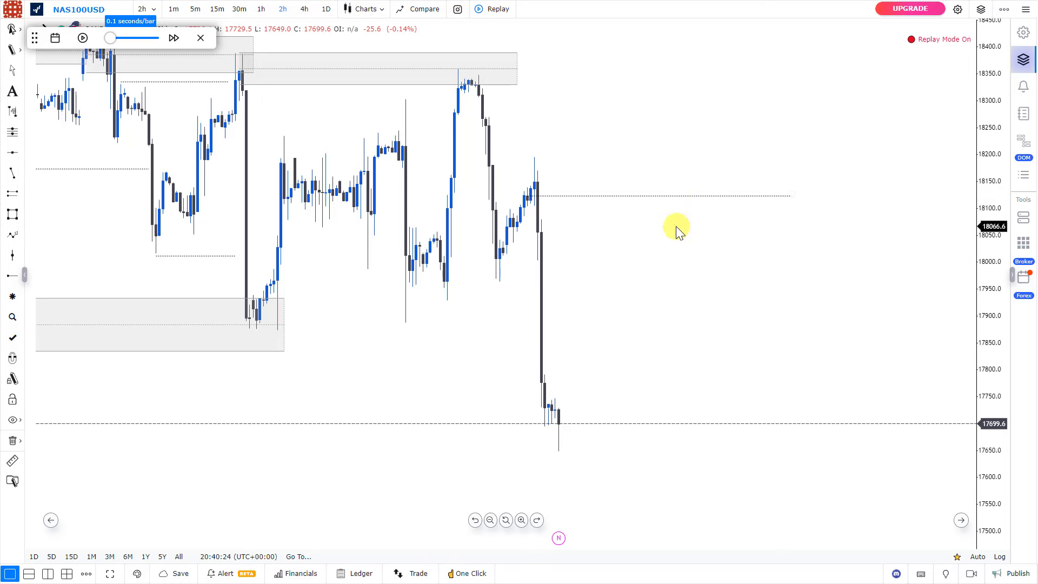
click(757, 196)
key(Delete)
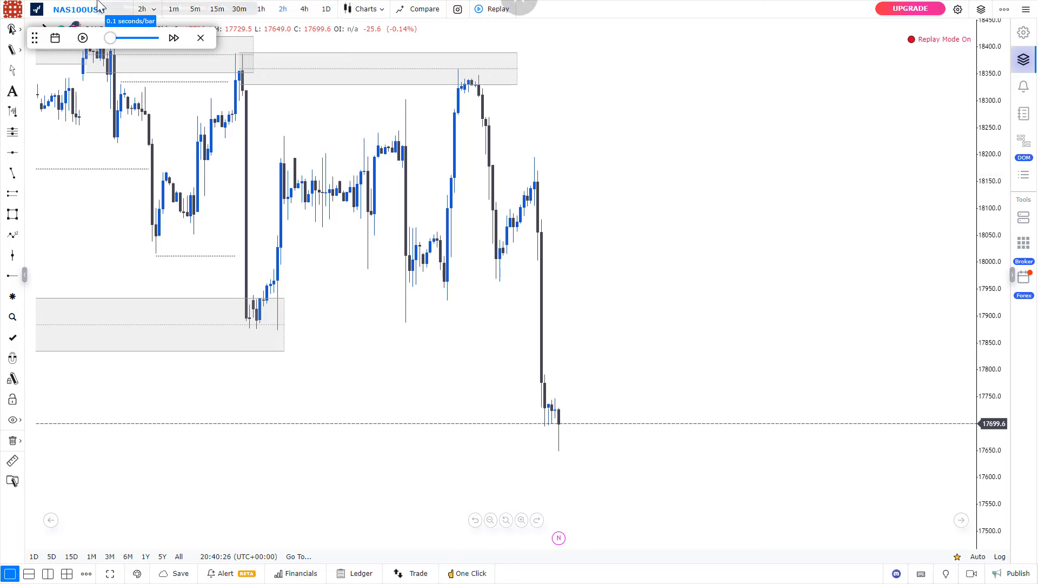
Advance the replay to print new bars down to about 17,547 and follow the falling price.
click(82, 38)
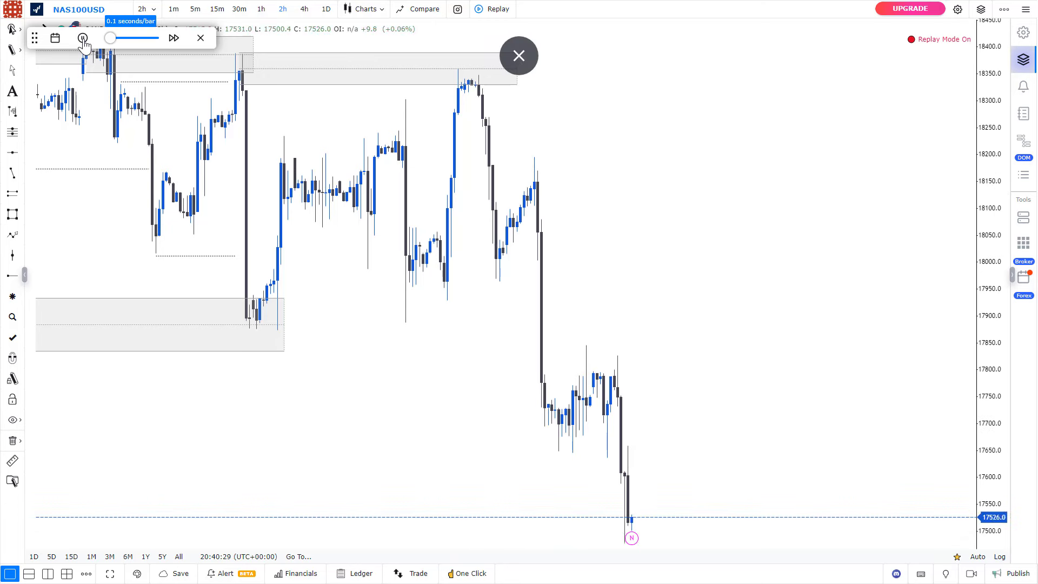
click(82, 38)
drag(762, 346, 718, 261)
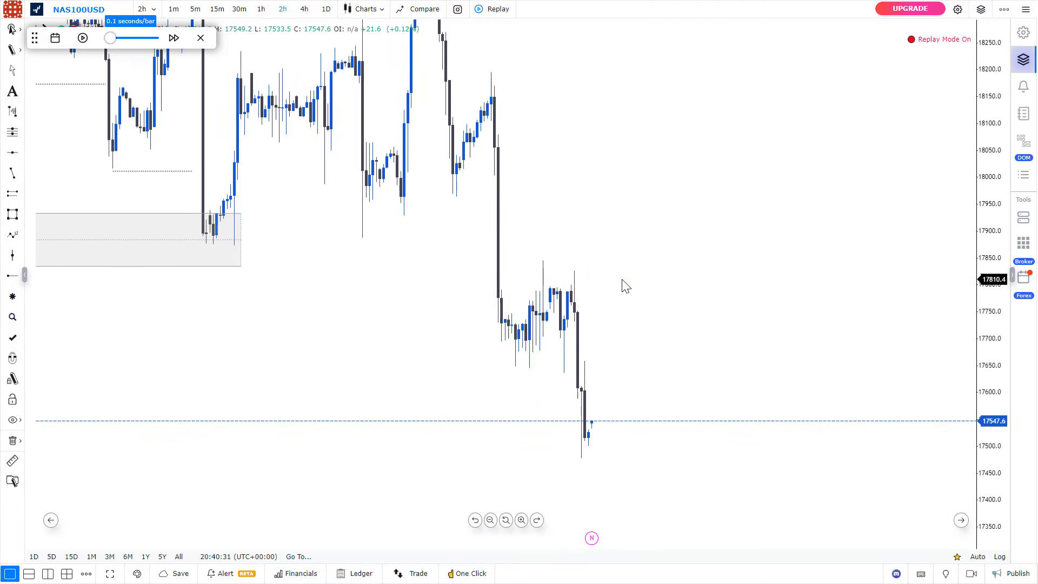
click(475, 142)
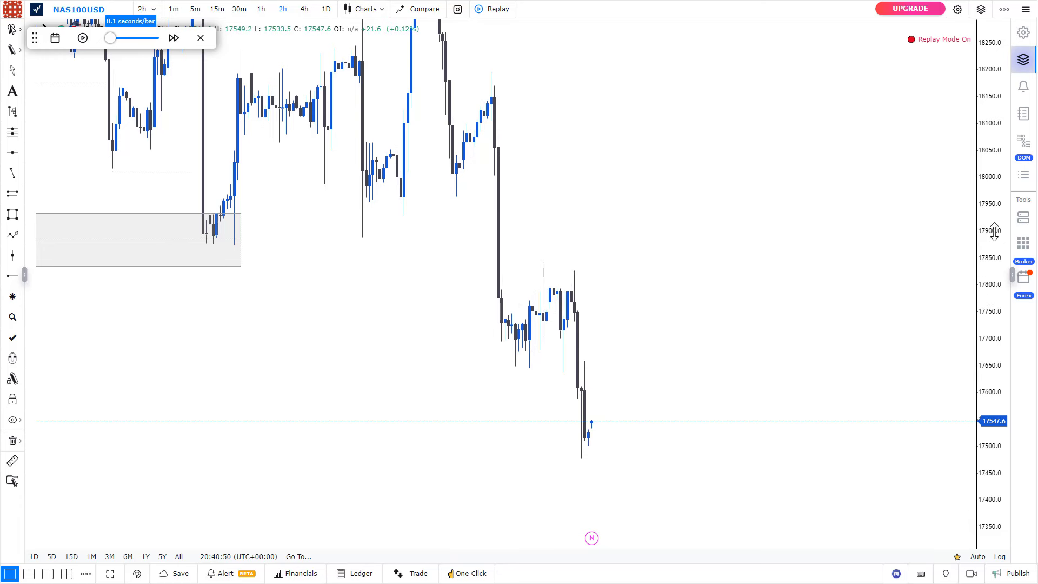
scroll(993, 232, down, 2)
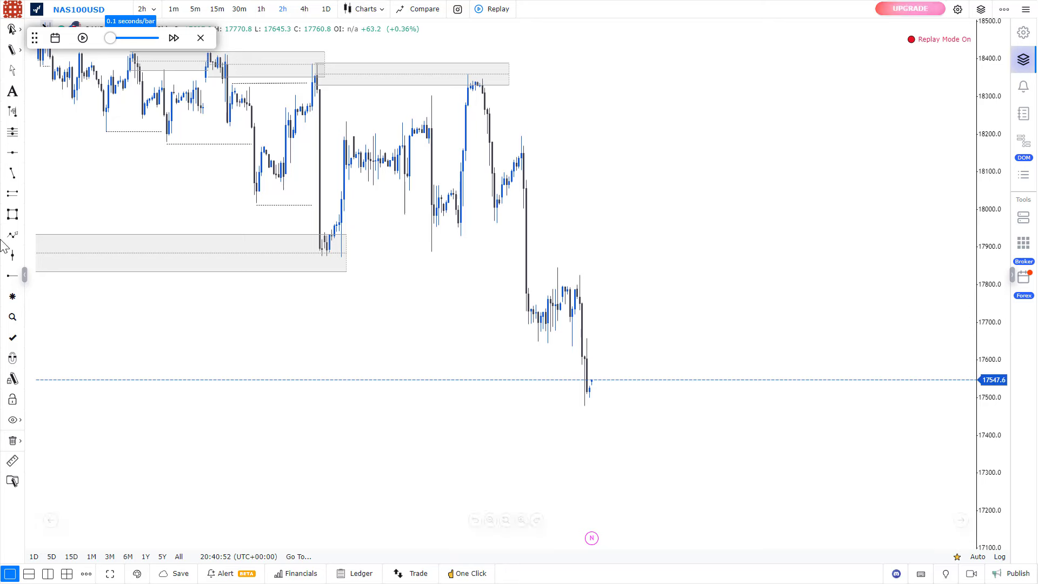
Resume the NAS100USD replay and pan the chart toward the newest bars.
click(83, 39)
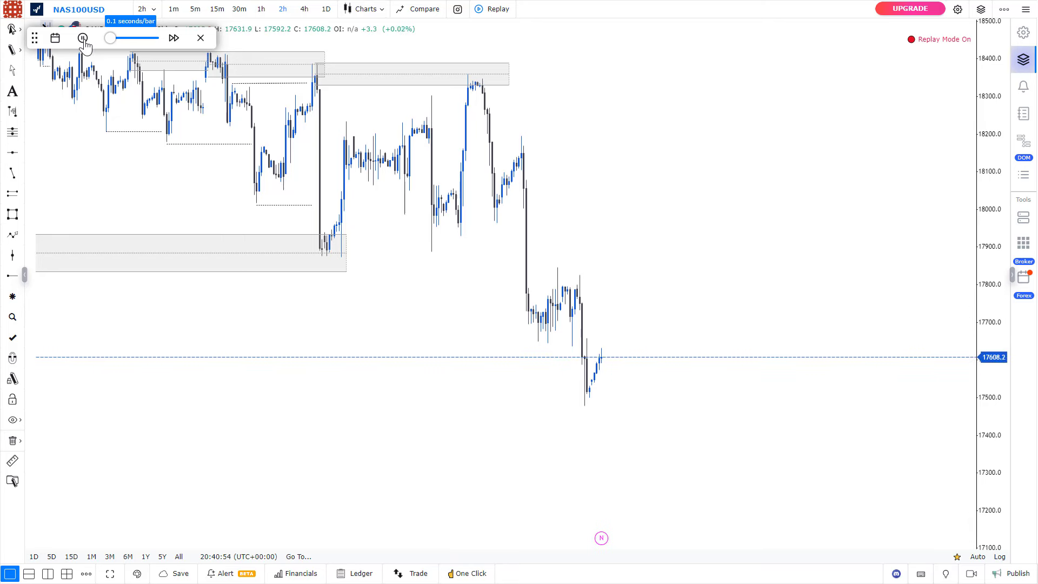
drag(670, 308, 637, 295)
scroll(586, 177, down, 5)
scroll(562, 189, up, 3)
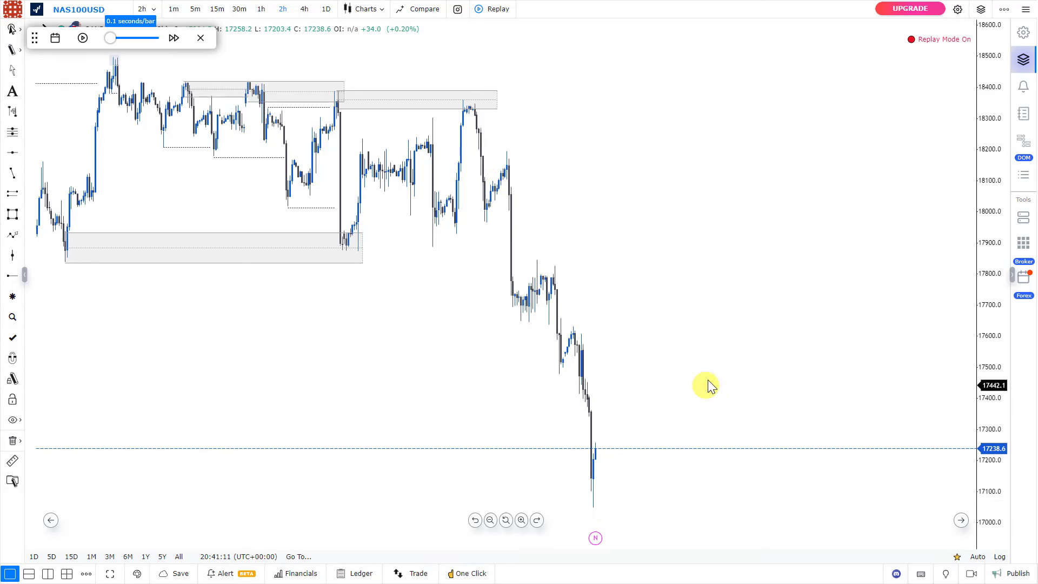
drag(707, 384, 687, 345)
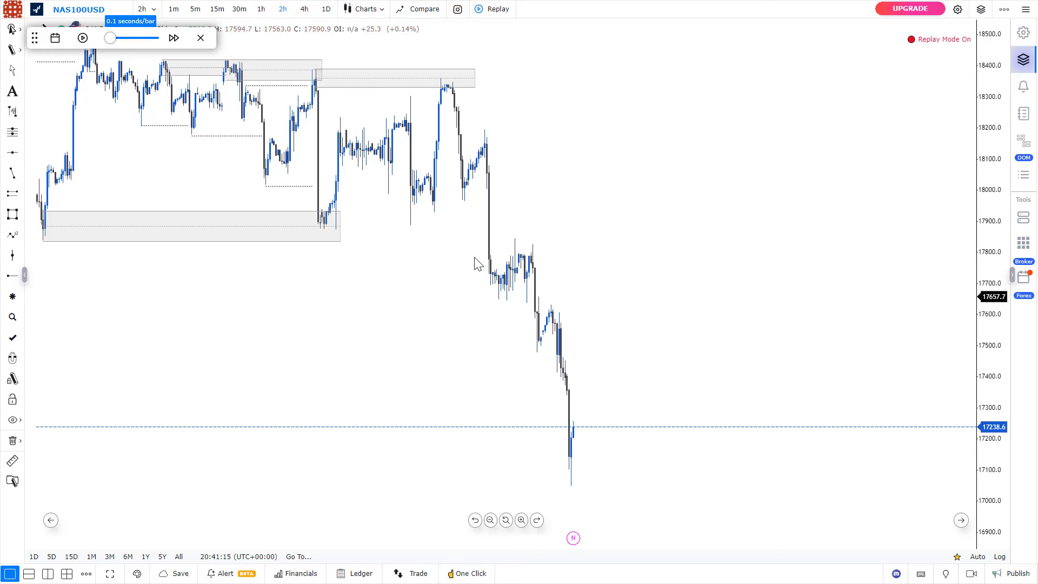
Advance the replay a few bars, then recentre and compress the price scale around price near 17128.6.
click(85, 41)
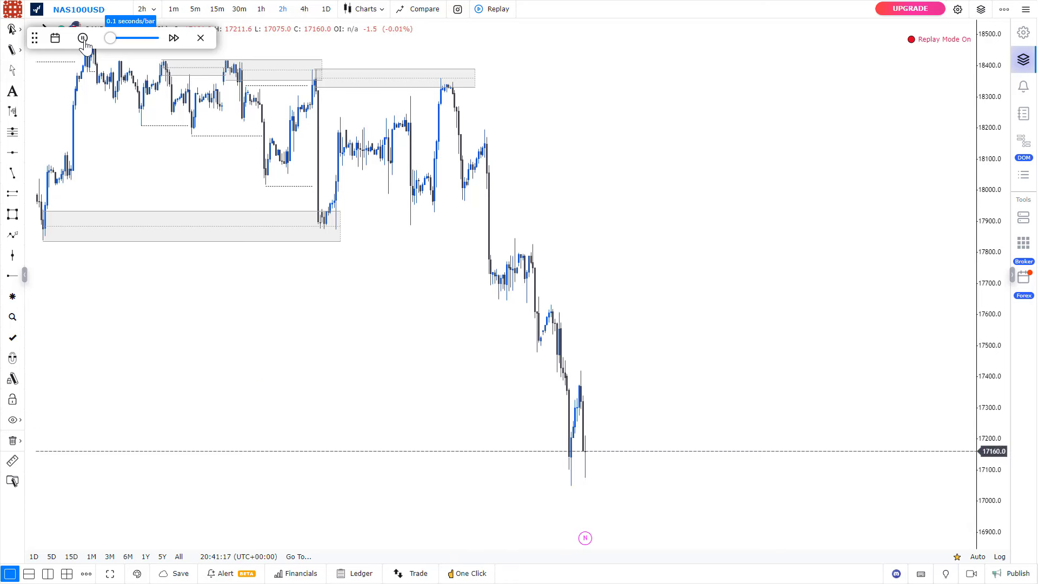
click(84, 41)
scroll(703, 398, up, 4)
drag(583, 419, 606, 210)
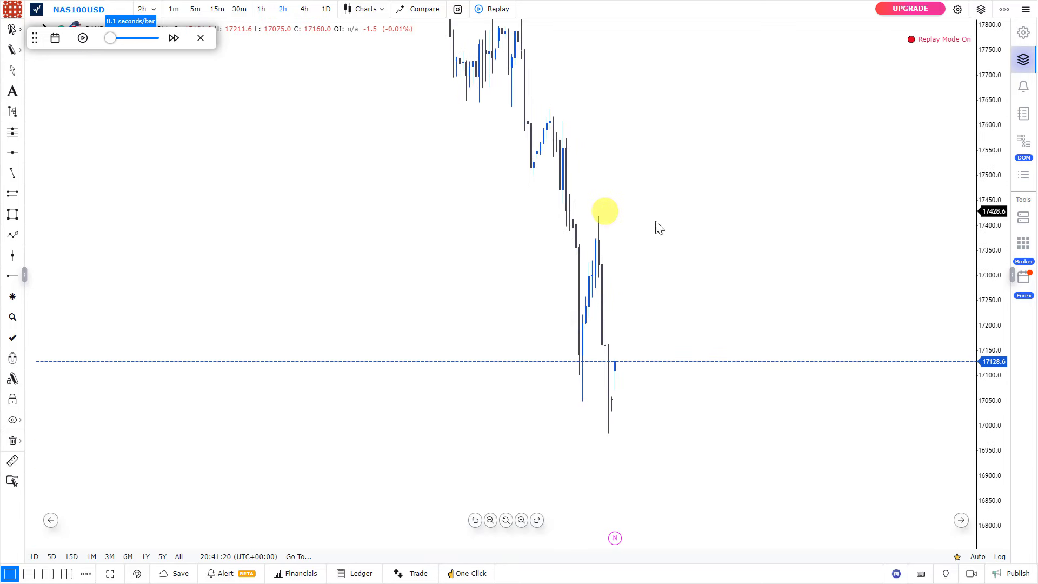
scroll(892, 211, down, 5)
scroll(669, 331, up, 6)
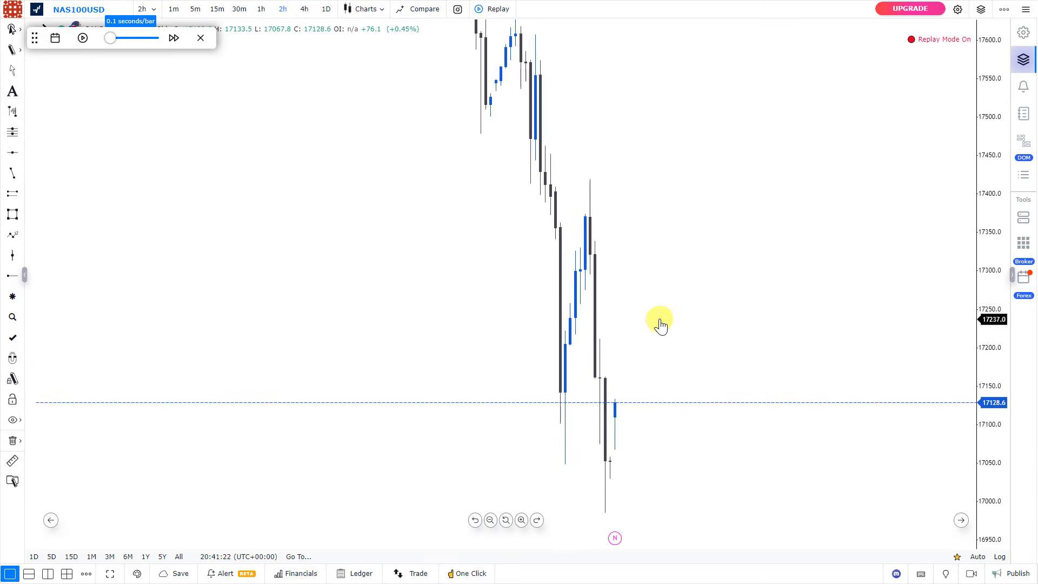
drag(665, 252, 601, 261)
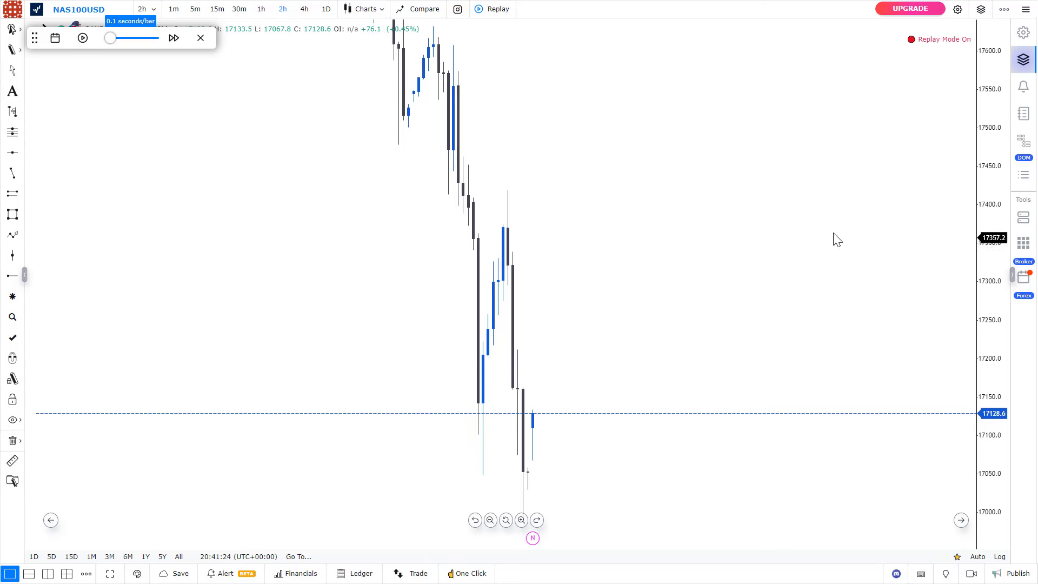
scroll(993, 177, down, 2)
drag(995, 177, 995, 190)
click(505, 275)
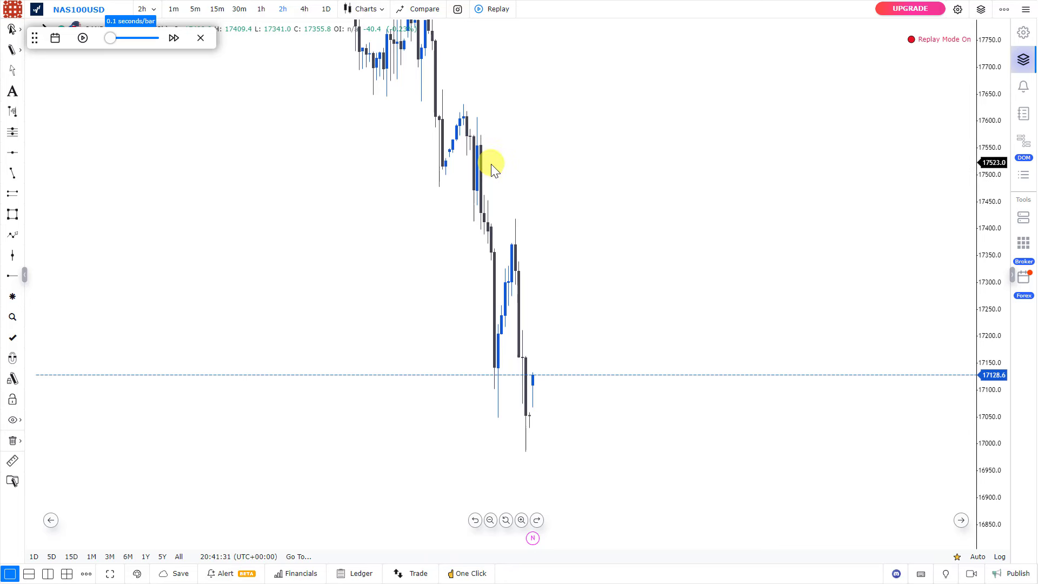
Draw a short dotted liquidity line at the swing low near 17050.
click(11, 174)
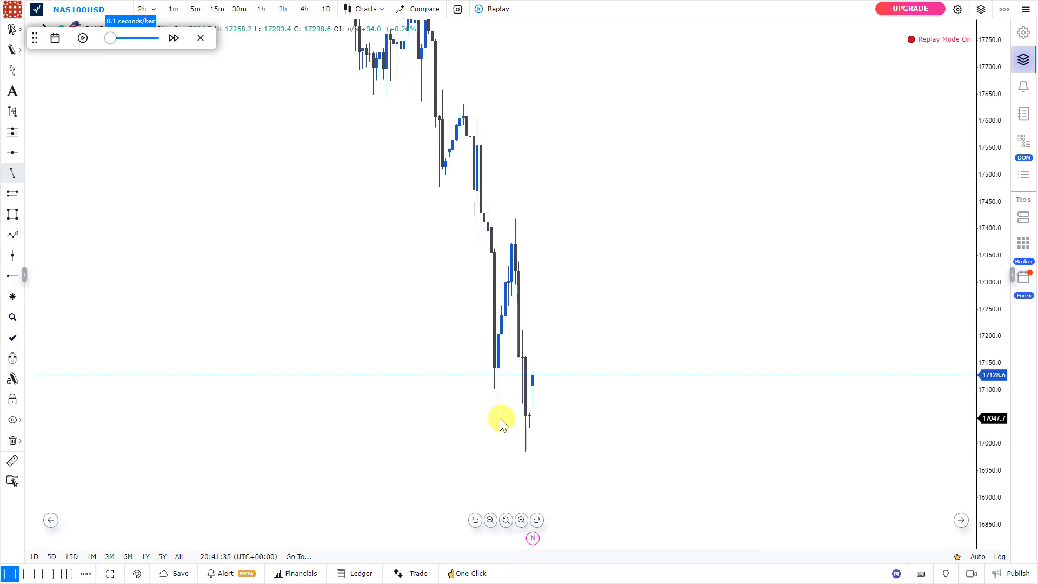
click(498, 418)
click(526, 417)
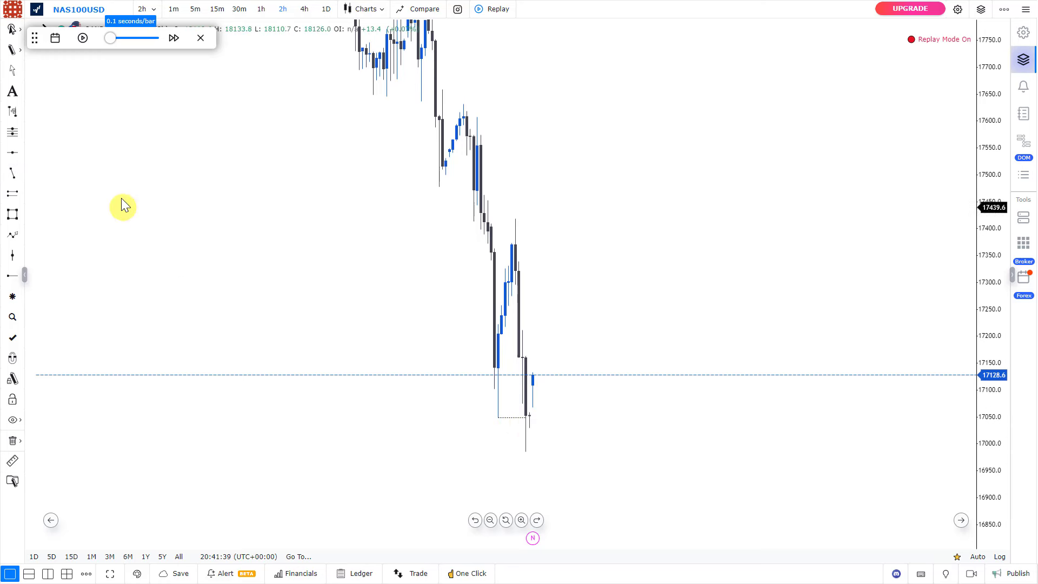
Play and pause the replay twice, letting price rally to 17579.8.
click(84, 41)
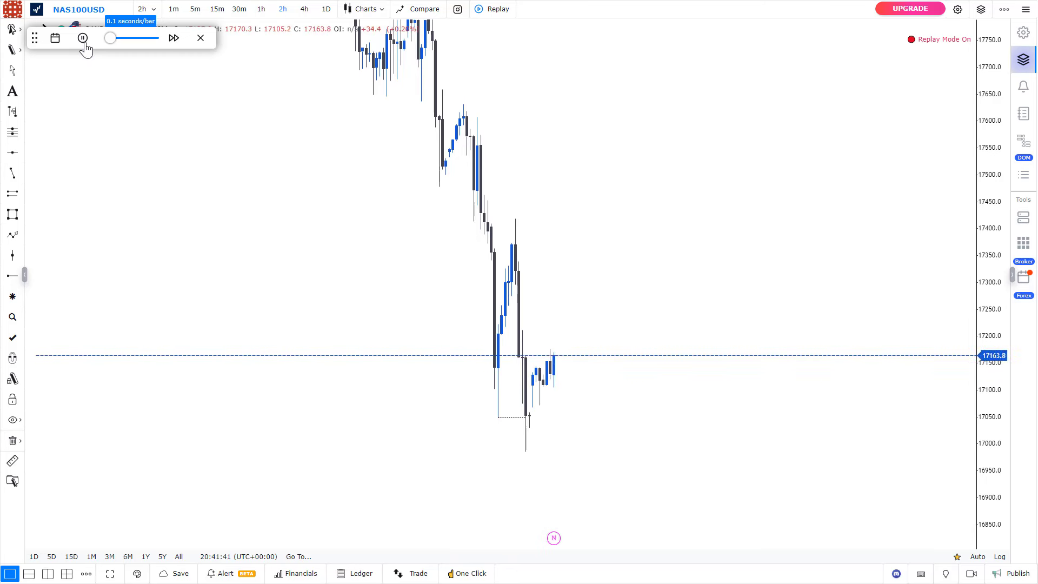
click(84, 43)
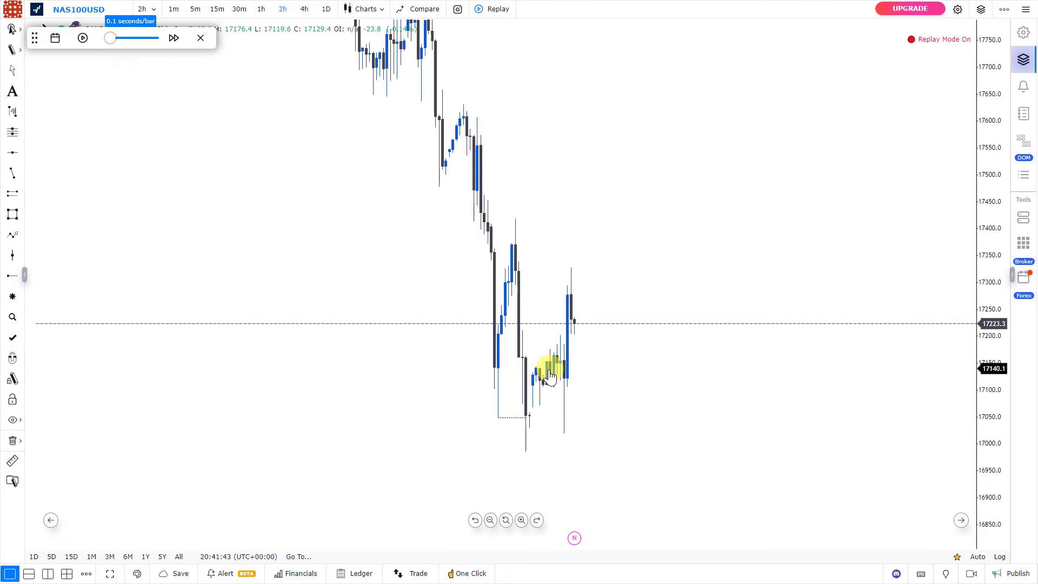
click(83, 39)
click(83, 39)
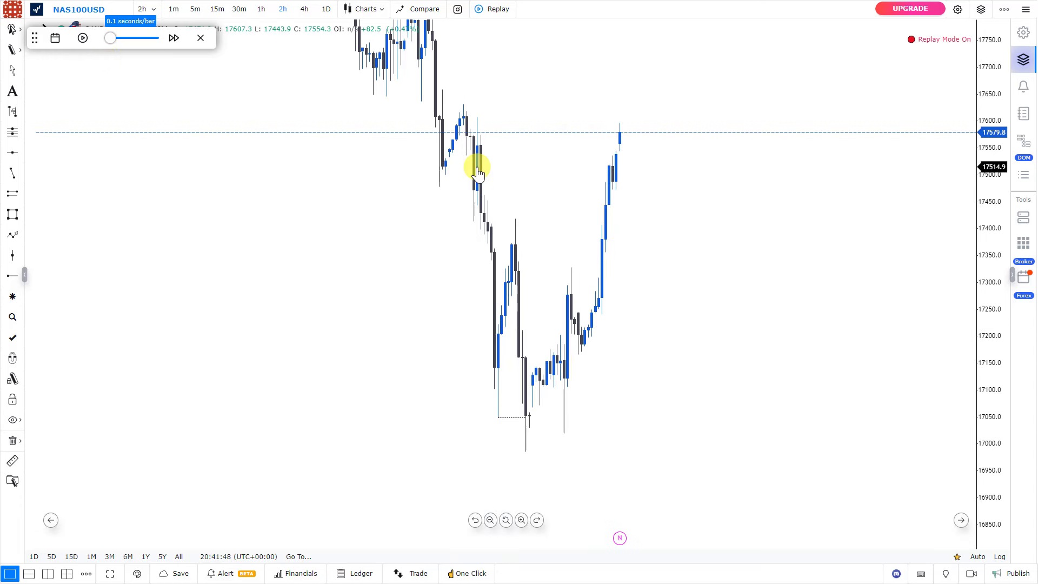
Draw a dotted line at the swing high near 17420 across to the rally candles.
click(12, 174)
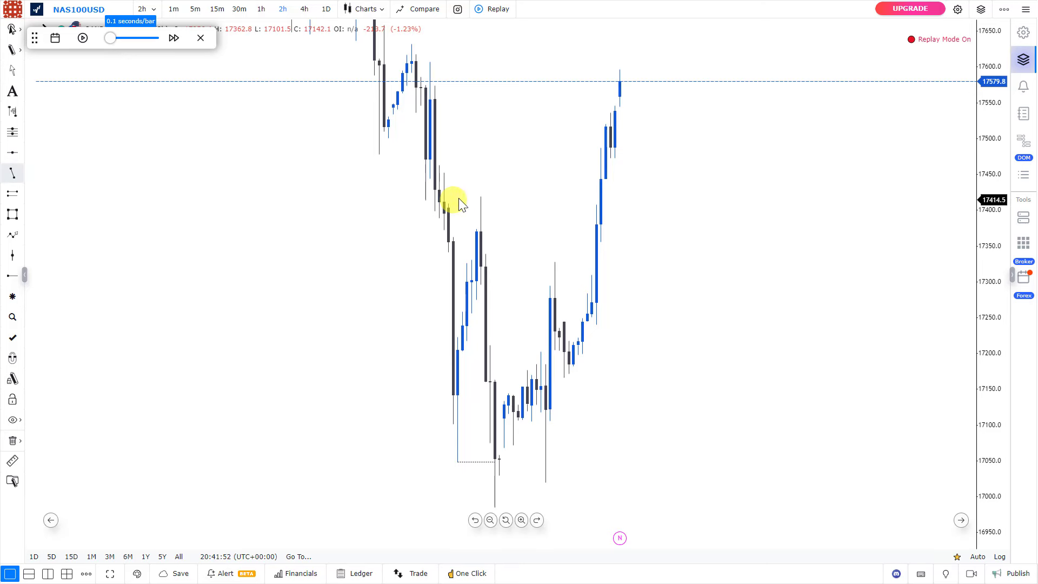
click(481, 193)
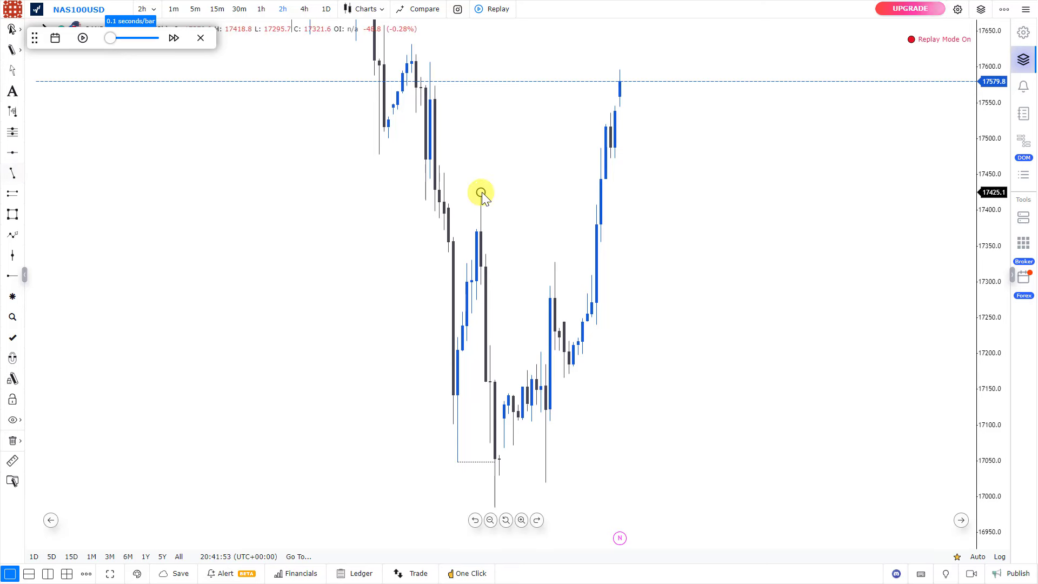
click(592, 193)
scroll(690, 285, down, 2)
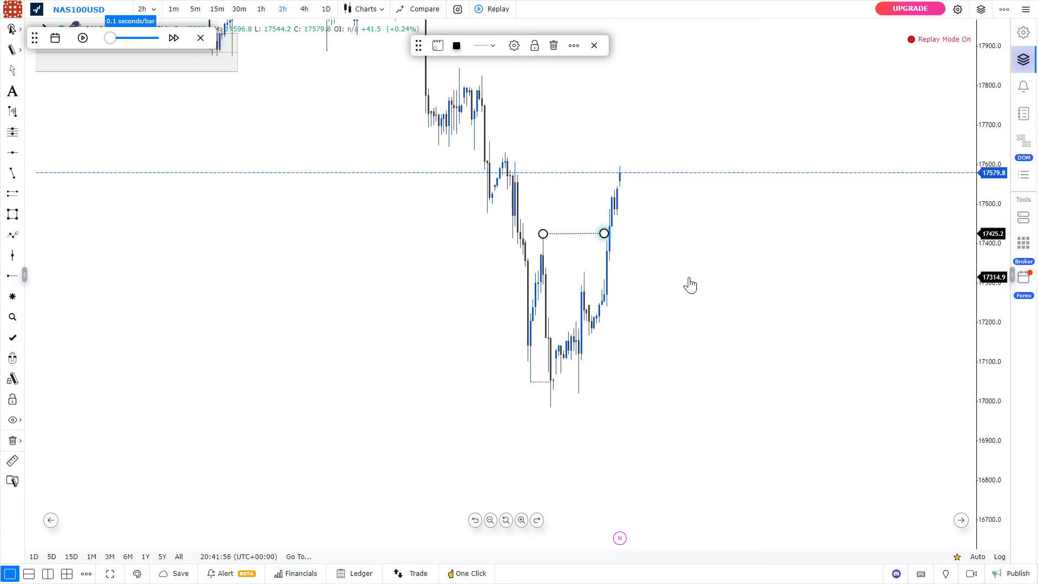
mouse_move(639, 289)
mouse_down()
mouse_move(638, 301)
mouse_move(470, 319)
mouse_move(476, 338)
mouse_up()
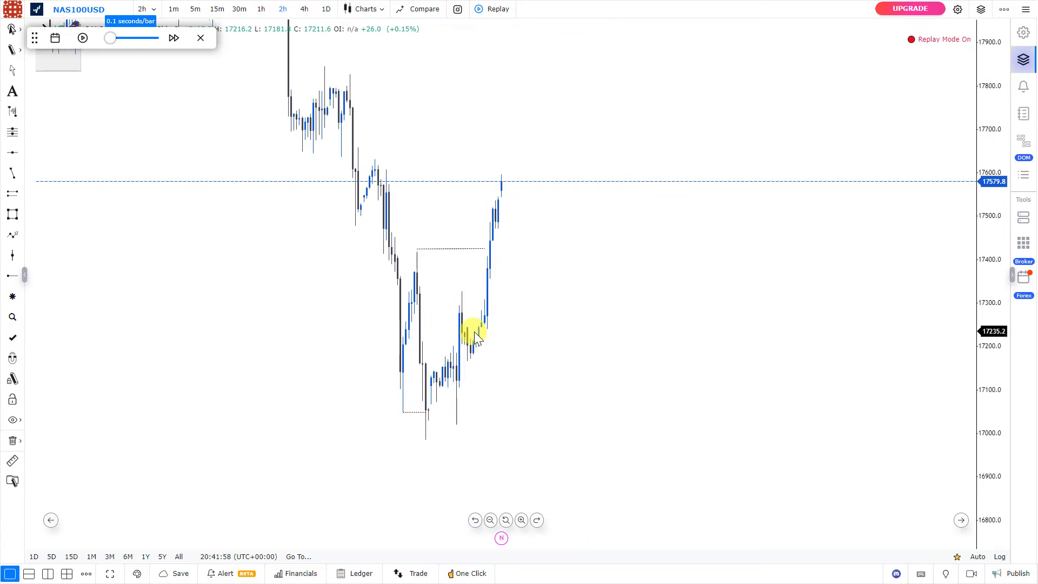
Draw a grey demand zone from about 17290 down to the low near 17020, then recentre on it.
click(454, 307)
click(658, 306)
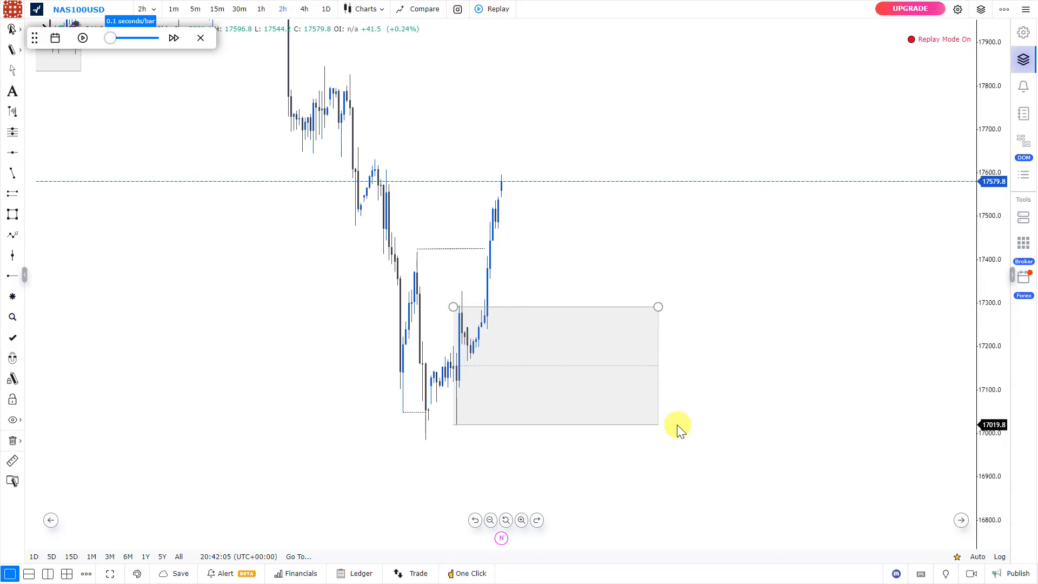
click(677, 424)
click(453, 307)
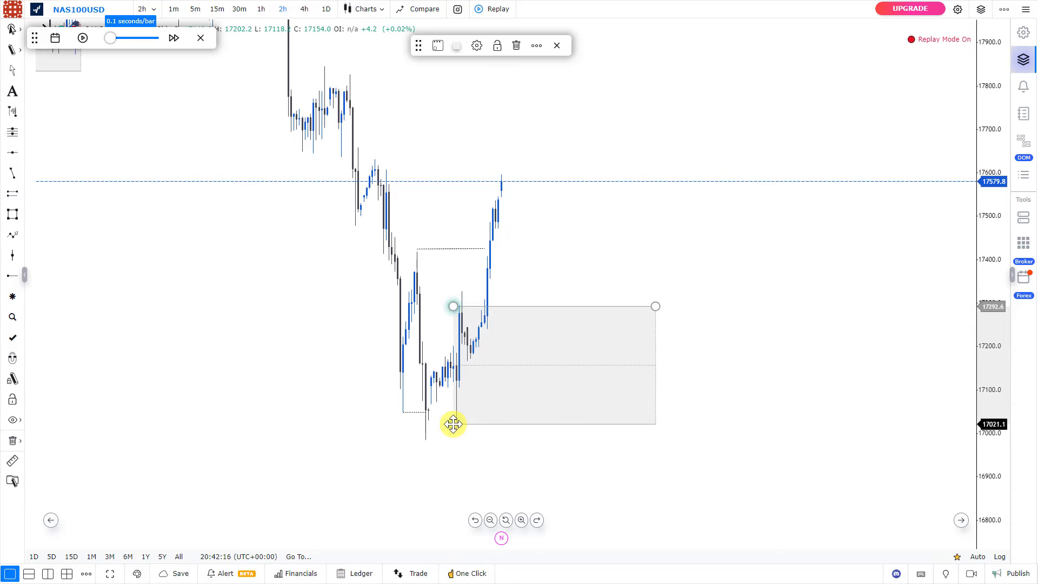
mouse_move(453, 424)
mouse_down()
mouse_move(466, 354)
mouse_move(466, 422)
mouse_up()
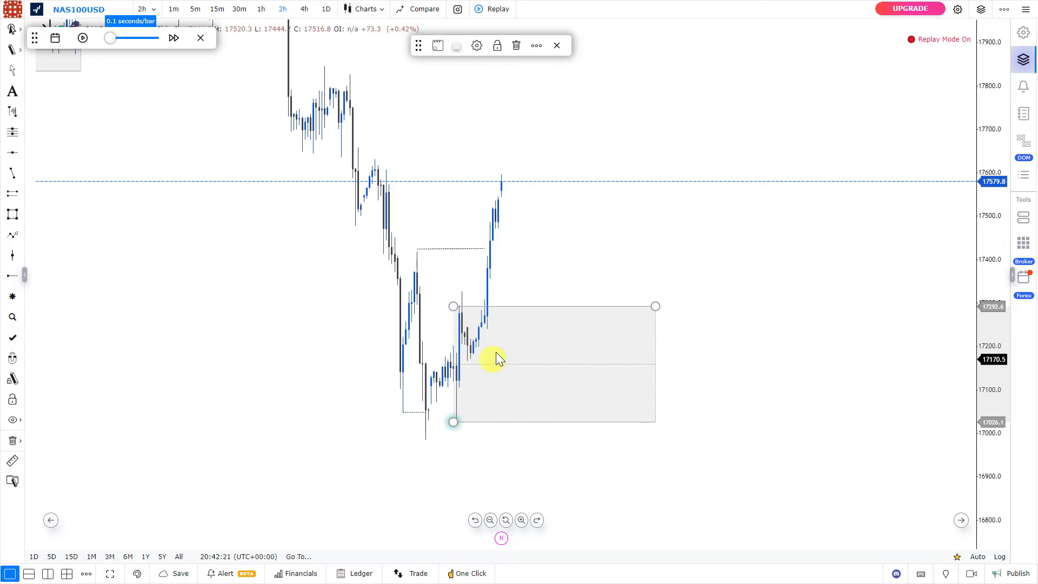
scroll(581, 238, up, 1)
drag(563, 255, 518, 249)
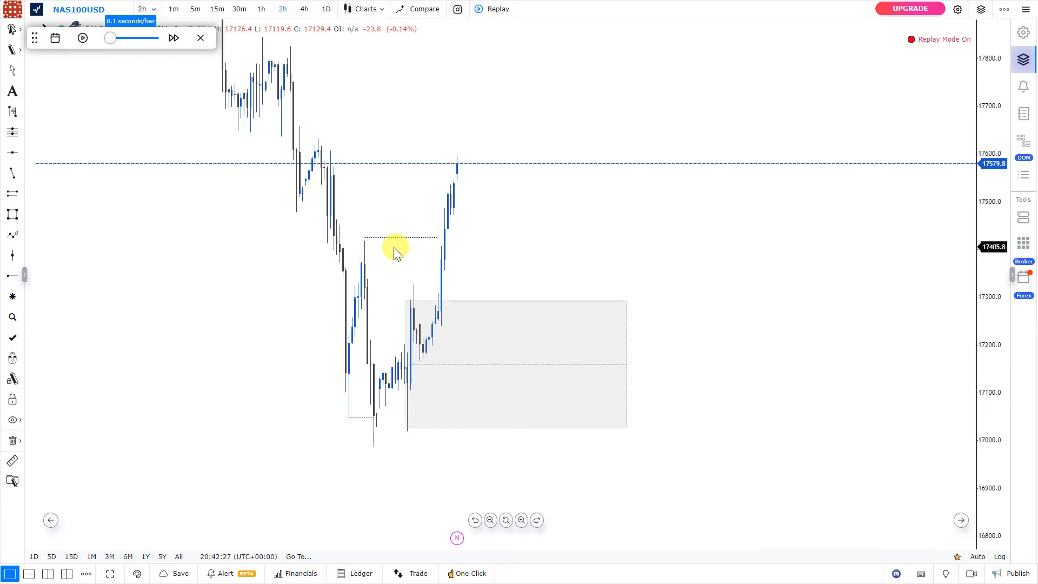
drag(532, 209, 522, 214)
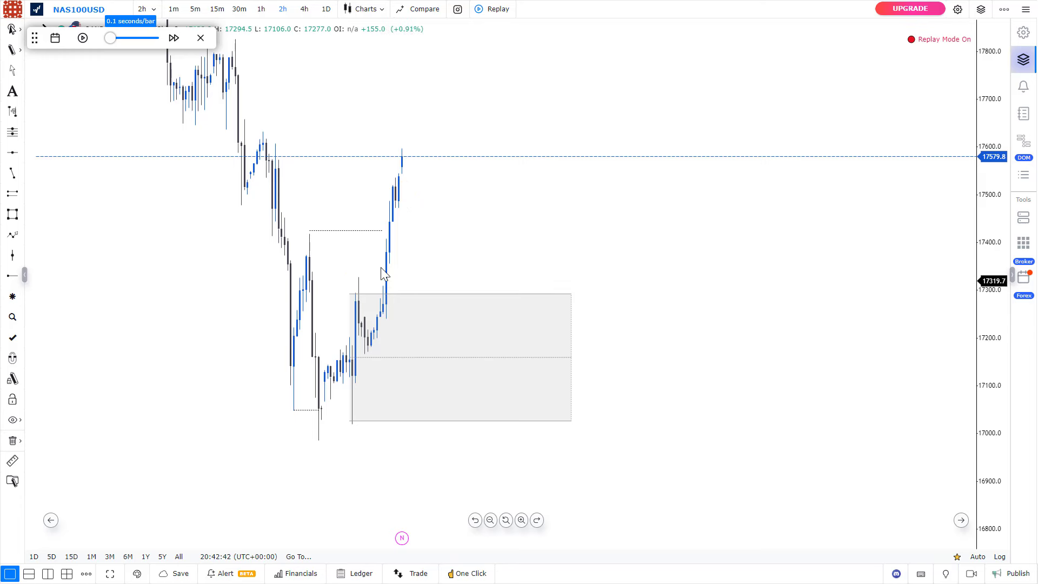
Delete the first grey zone rectangle and resume the replay.
click(455, 294)
key(Delete)
click(82, 38)
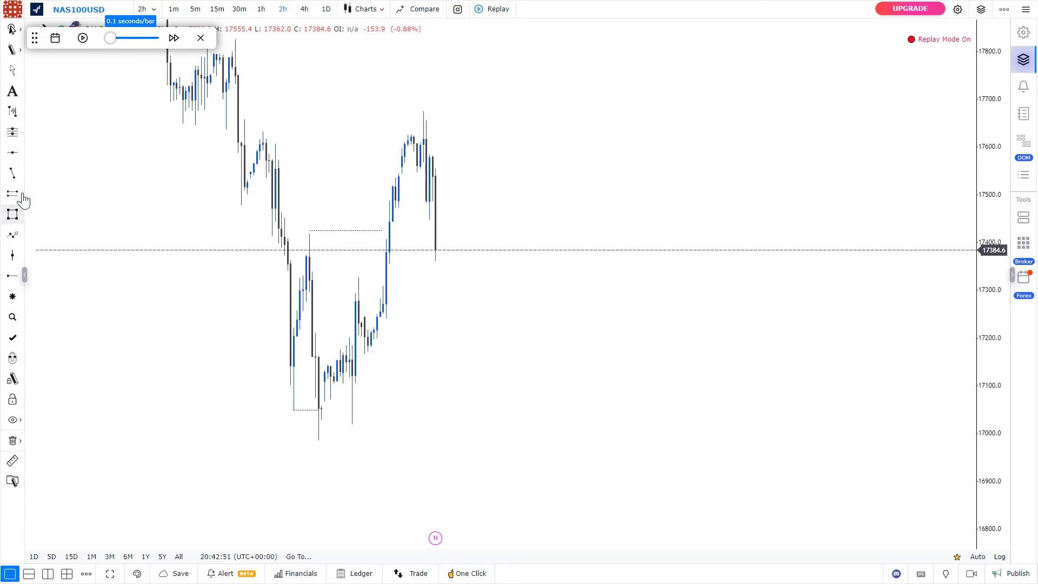
Draw a dotted line across the highs near 17660.
click(13, 173)
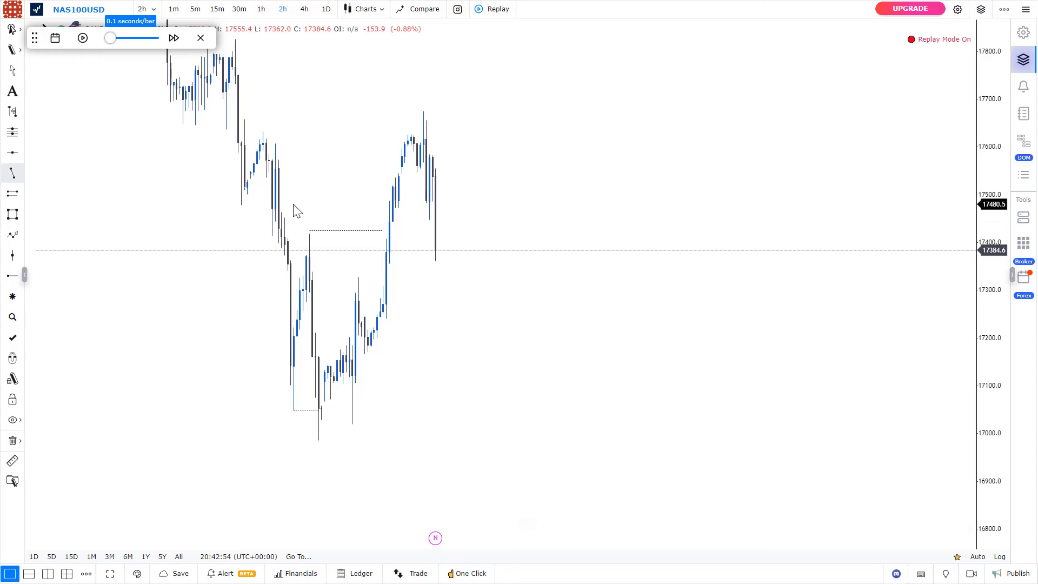
click(244, 118)
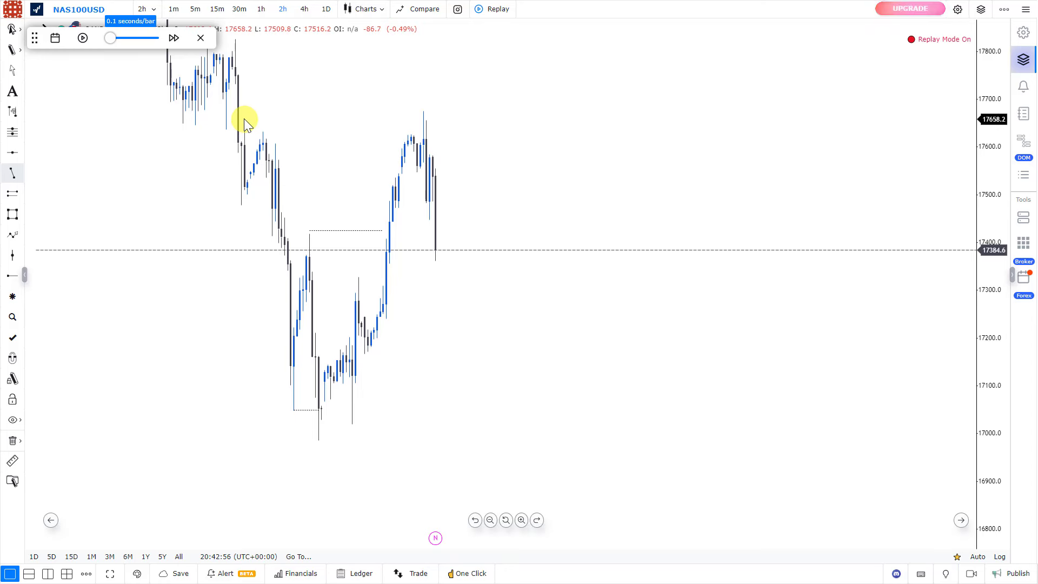
click(436, 118)
click(394, 93)
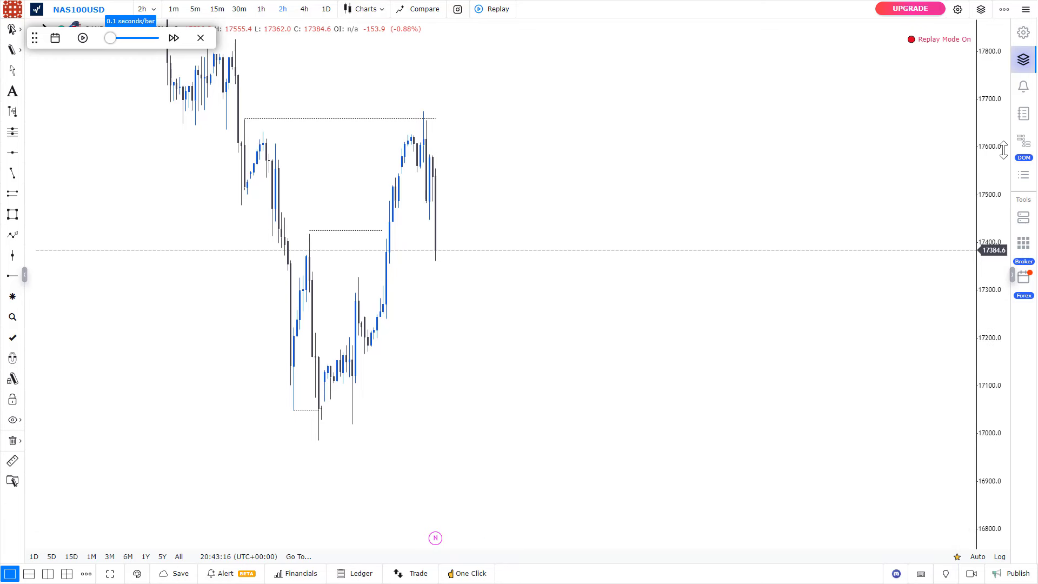
Pan to the recent candles and advance the replay a few more bars.
scroll(1004, 150, down, 1)
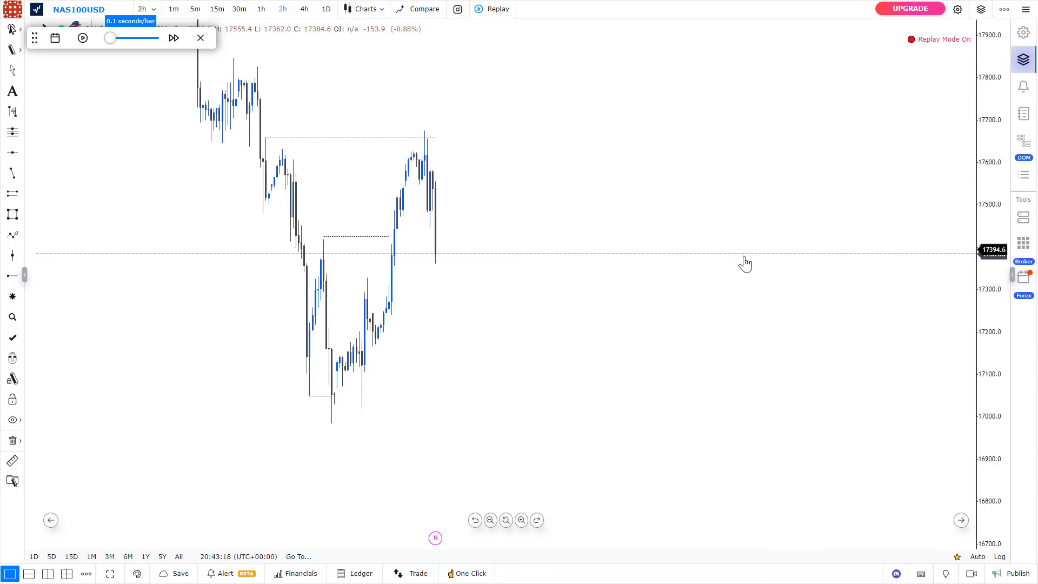
drag(744, 258, 780, 261)
click(82, 38)
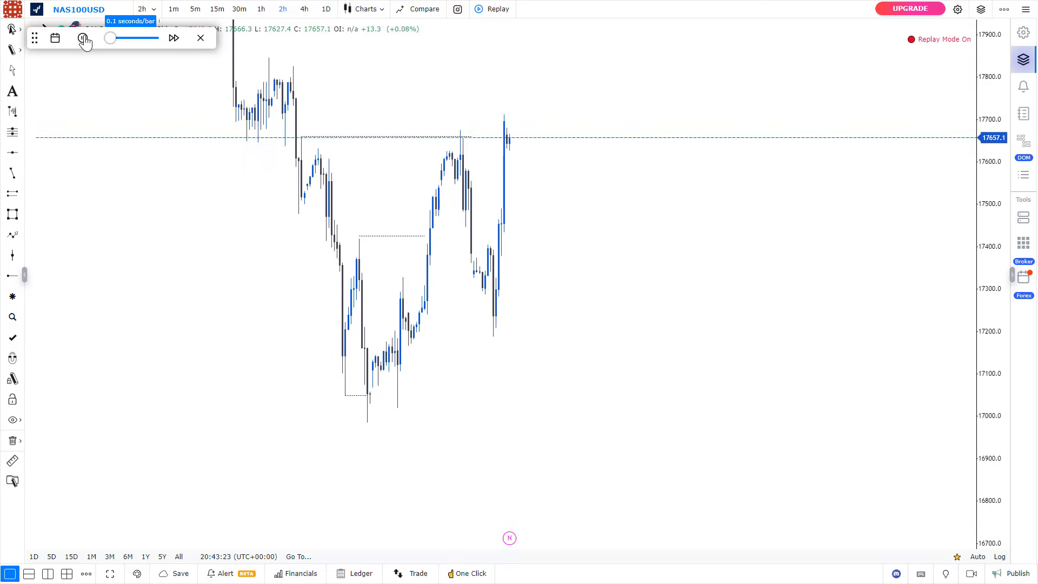
click(83, 38)
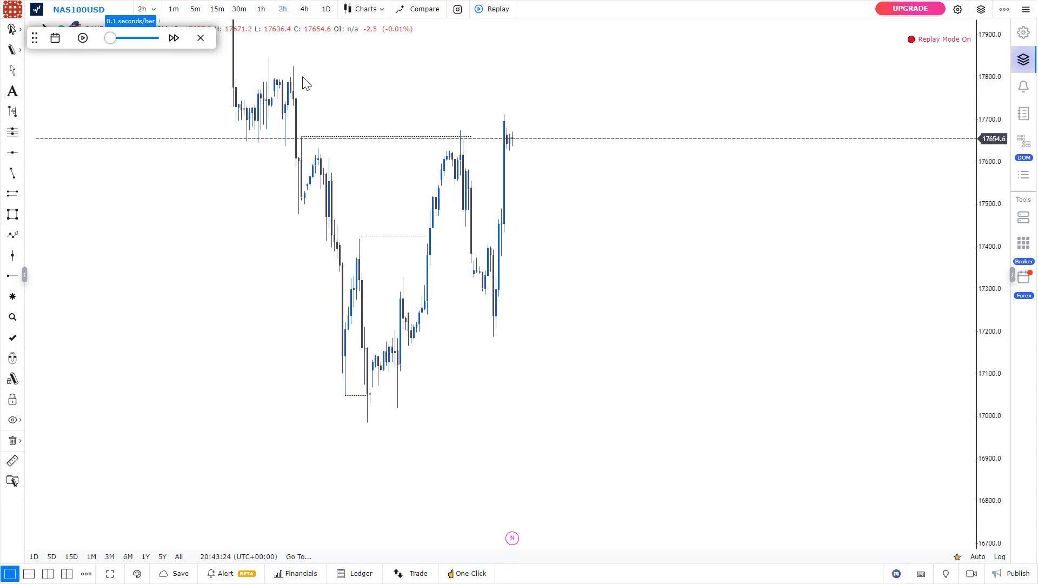
Draw a narrow grey zone near 17170–17210 at the new low and shorten it.
scroll(532, 199, up, 1)
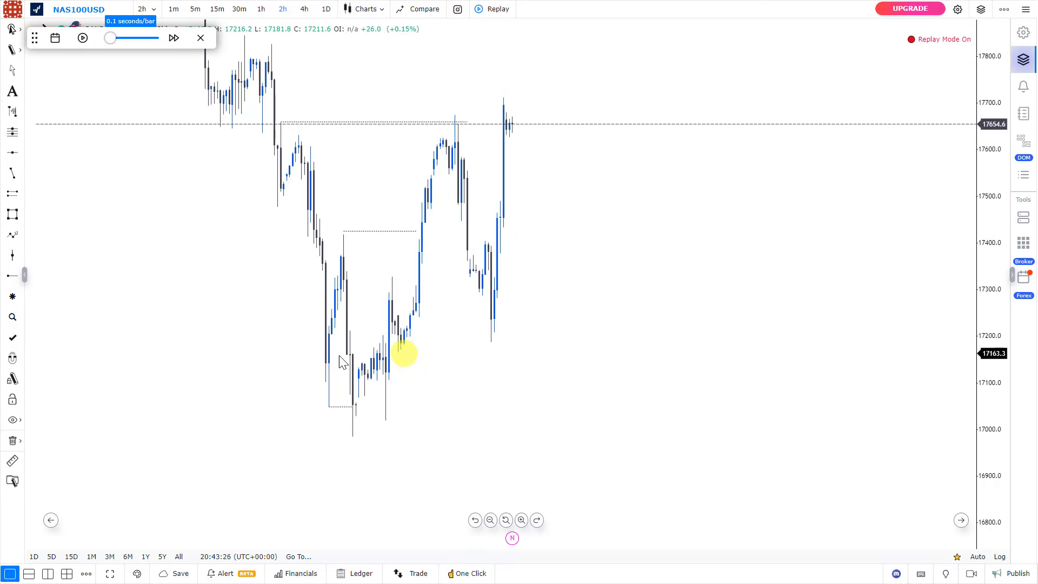
click(401, 331)
click(538, 353)
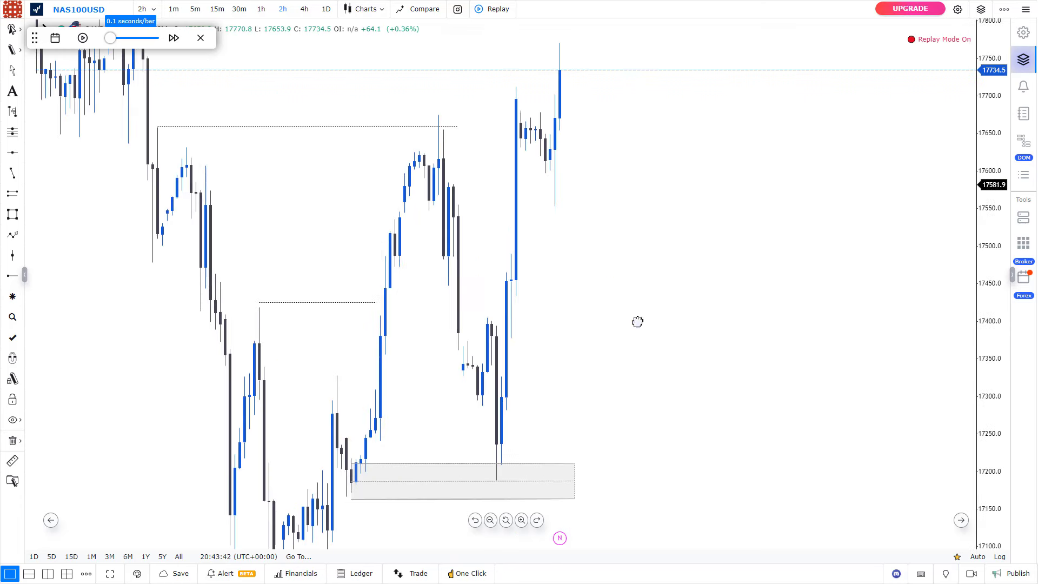
scroll(691, 175, down, 2)
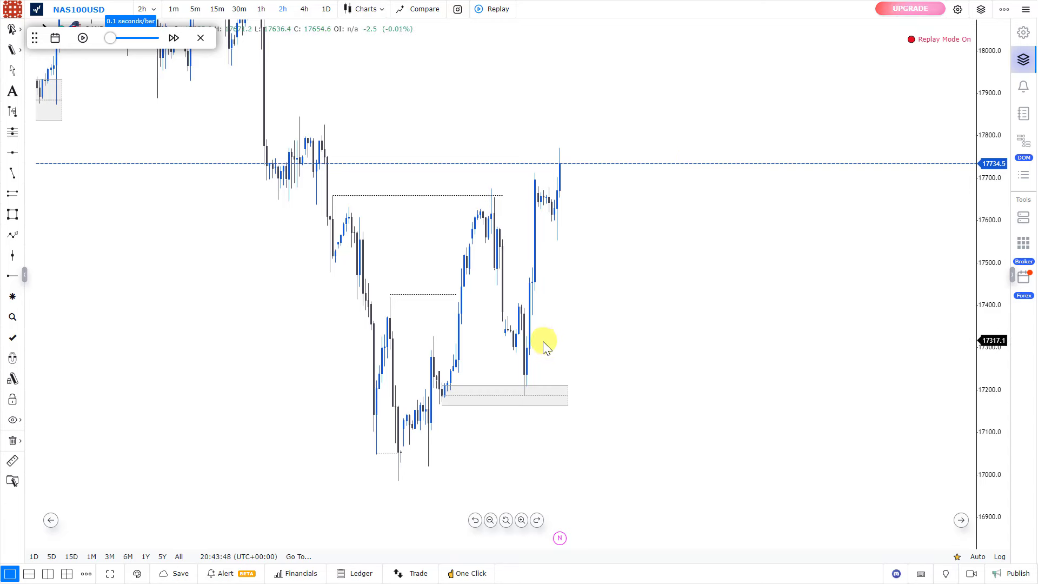
drag(608, 300, 605, 274)
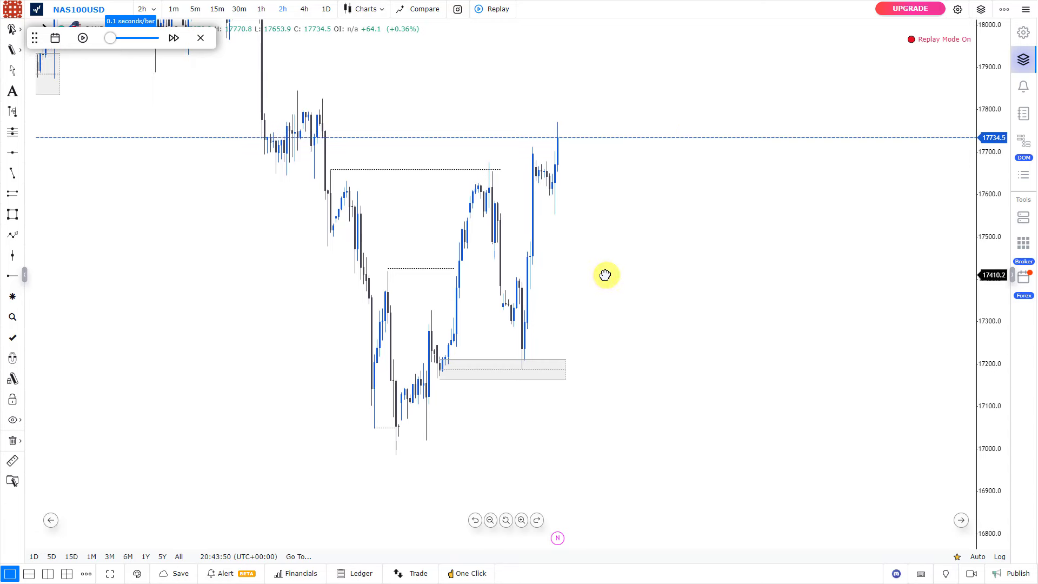
click(554, 345)
drag(568, 349, 525, 359)
Draw a wider grey zone about 17180–17300 extending right from the latest low.
click(11, 194)
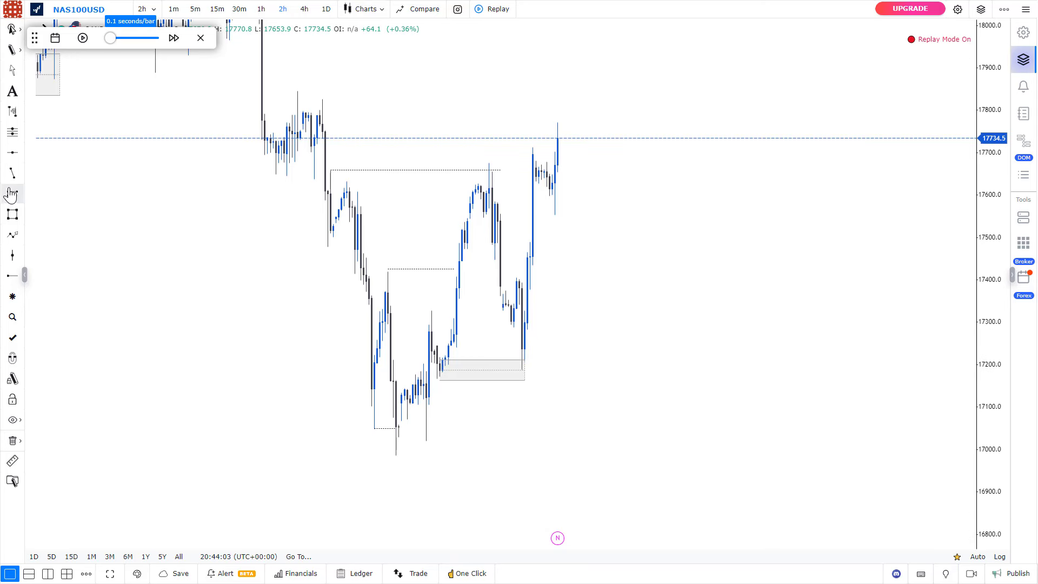
mouse_move(524, 323)
mouse_down()
mouse_move(737, 332)
mouse_move(766, 374)
mouse_up()
click(767, 372)
click(769, 373)
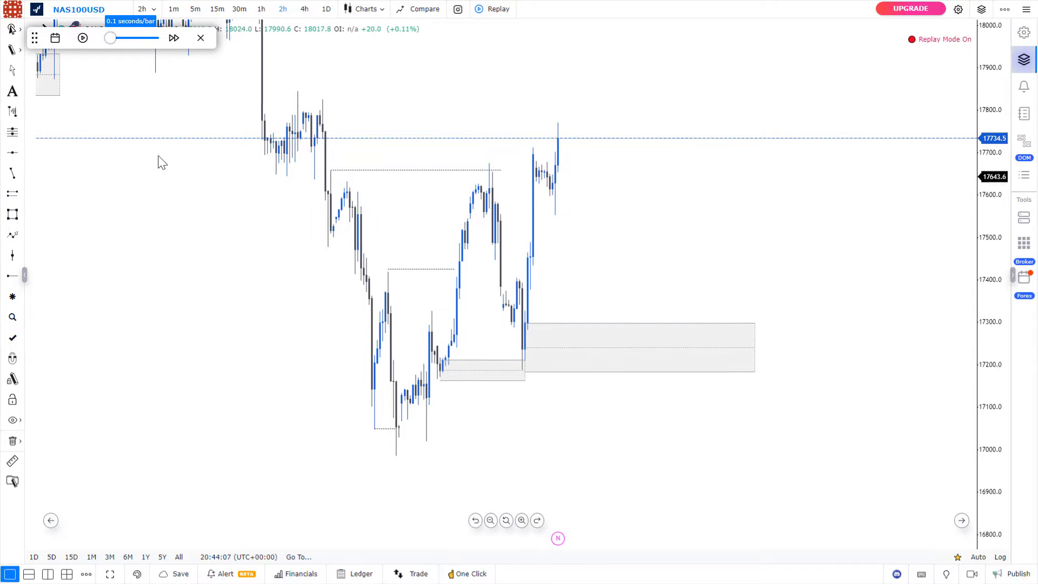
Advance the replay briefly and select the larger grey zone.
click(86, 41)
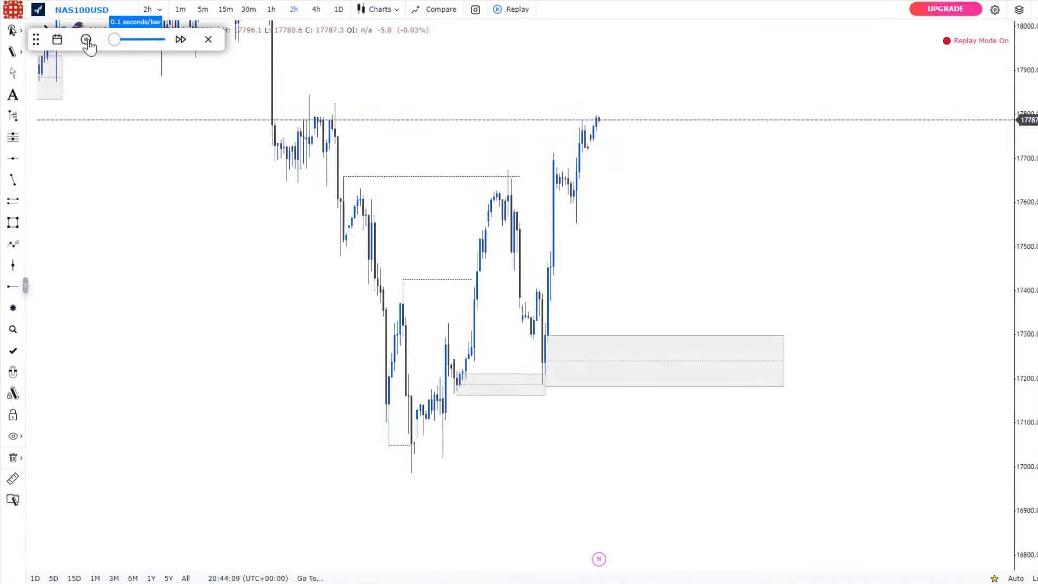
click(86, 41)
click(623, 227)
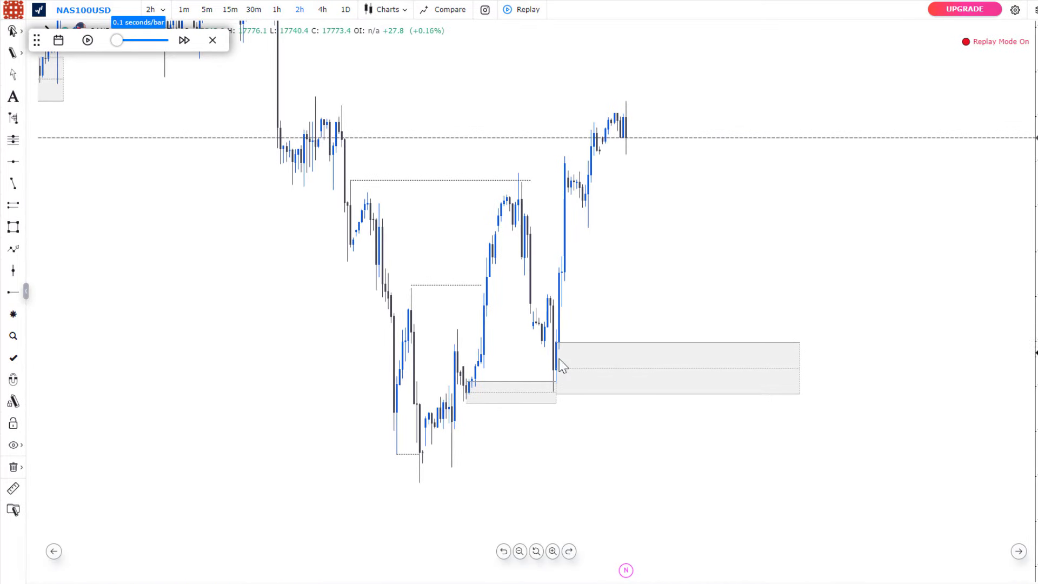
click(556, 345)
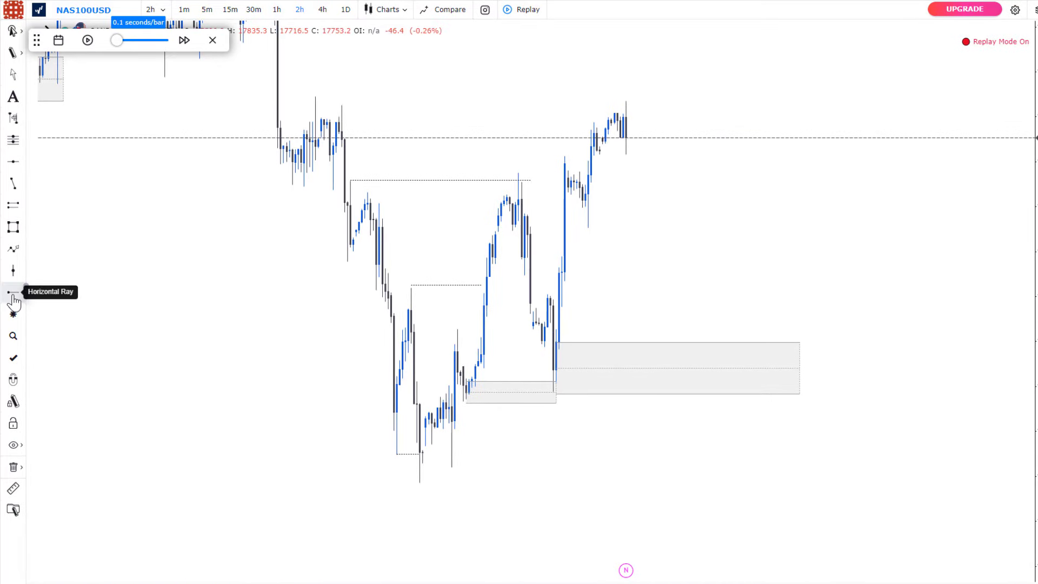
Draw a dotted line from the recent wick low, then switch to the Telegram channel window.
click(13, 184)
click(635, 260)
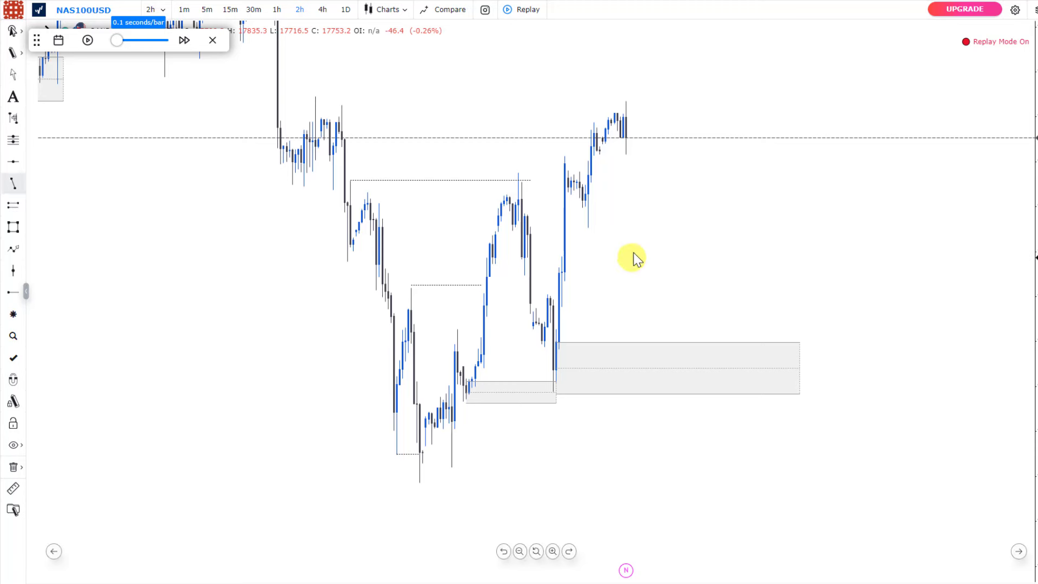
drag(588, 229, 730, 246)
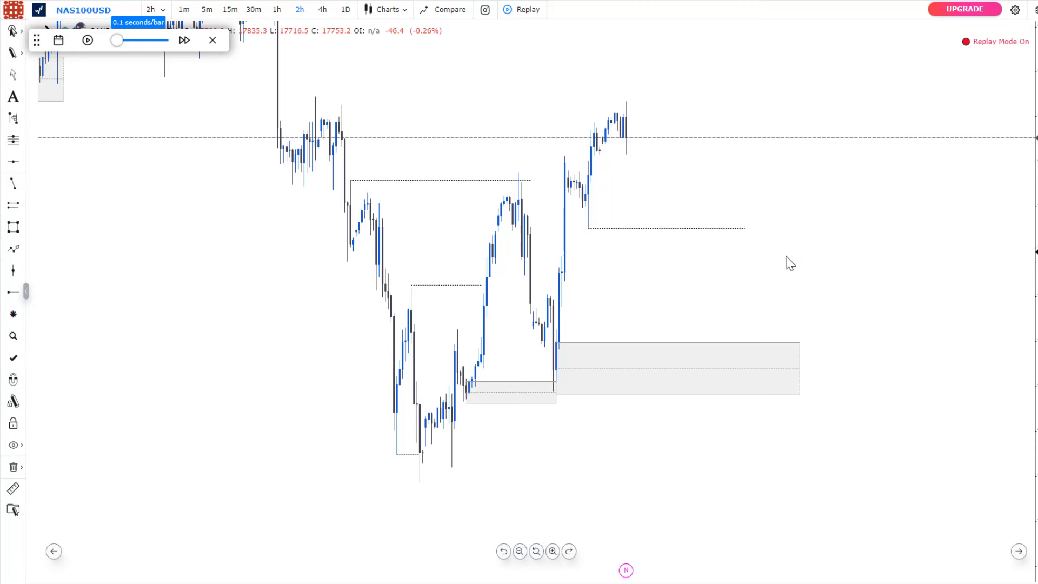
drag(810, 264, 791, 270)
scroll(791, 271, down, 2)
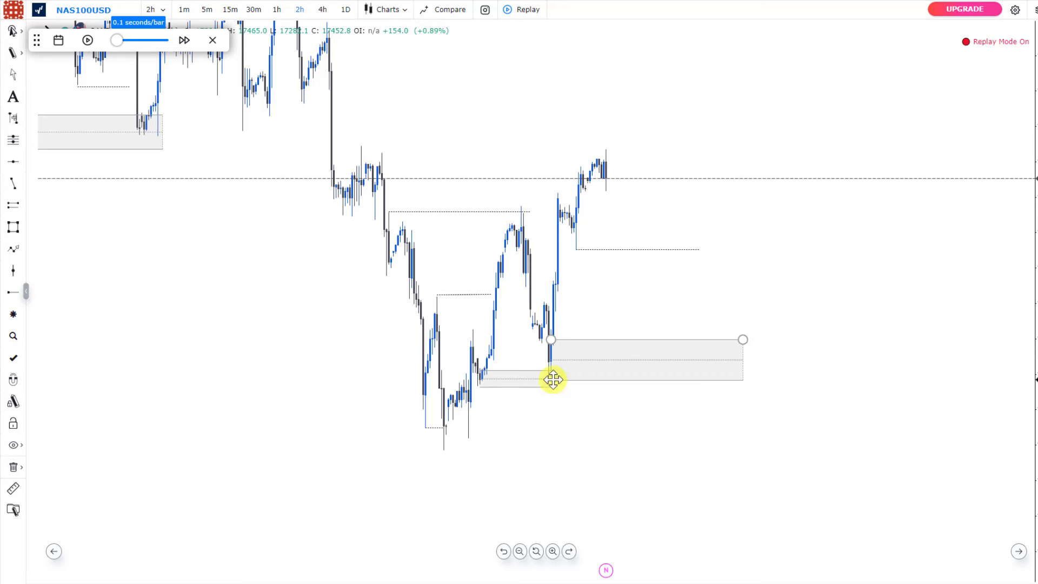
click(601, 341)
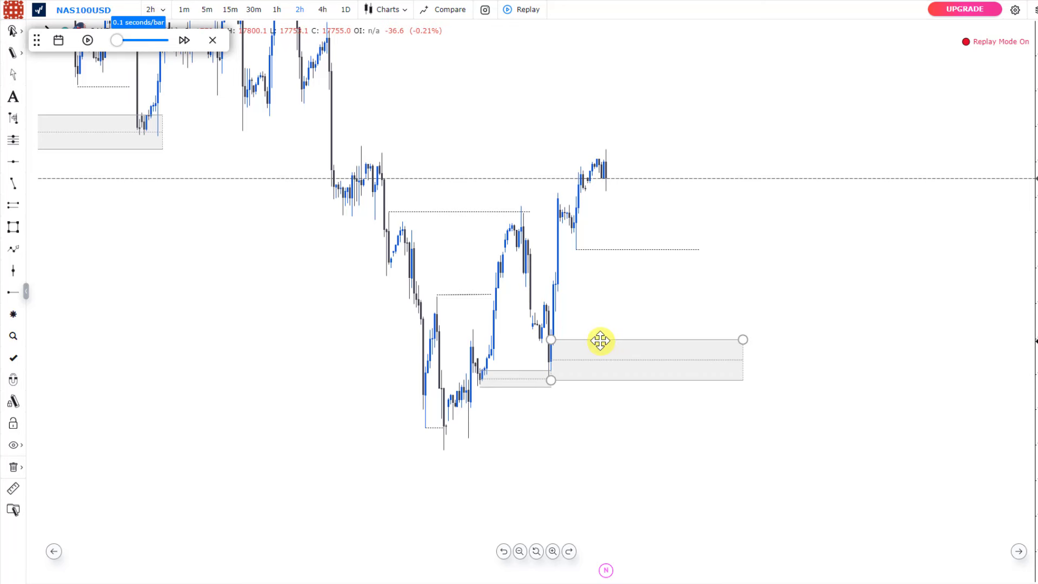
key(alt+Tab)
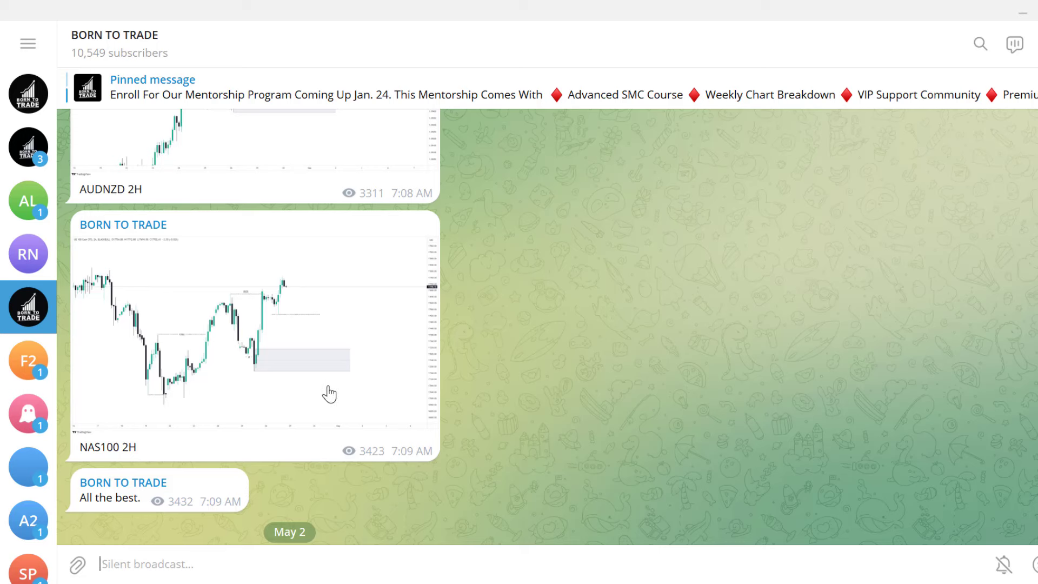
click(433, 312)
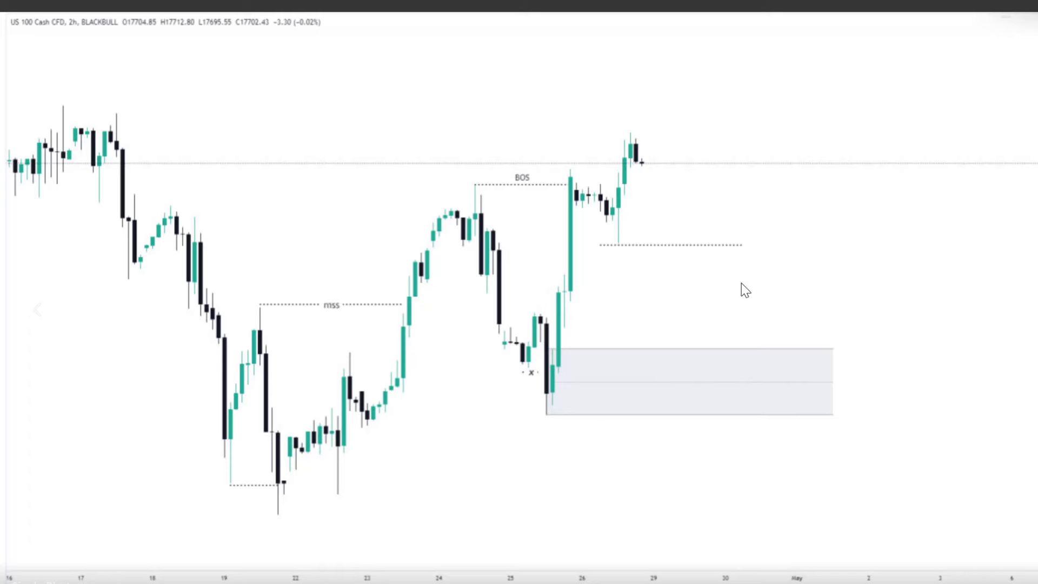
click(1035, 47)
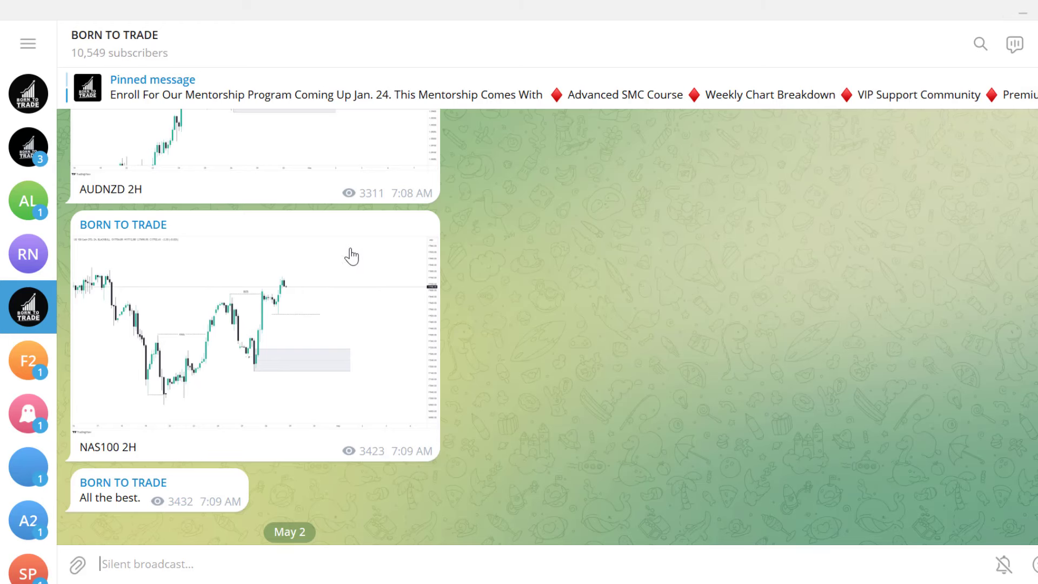
scroll(353, 254, down, 15)
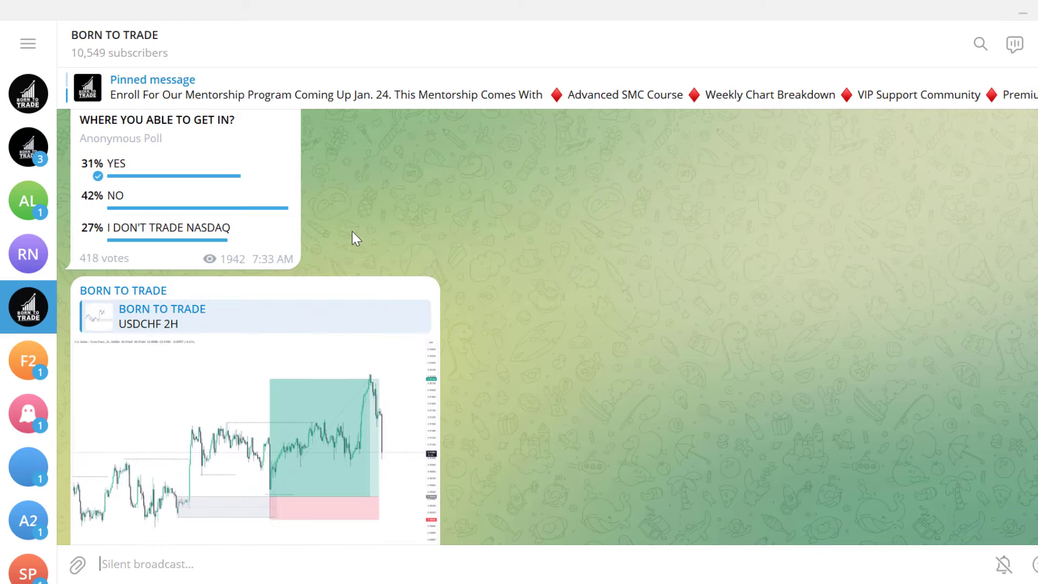
scroll(162, 233, up, 2)
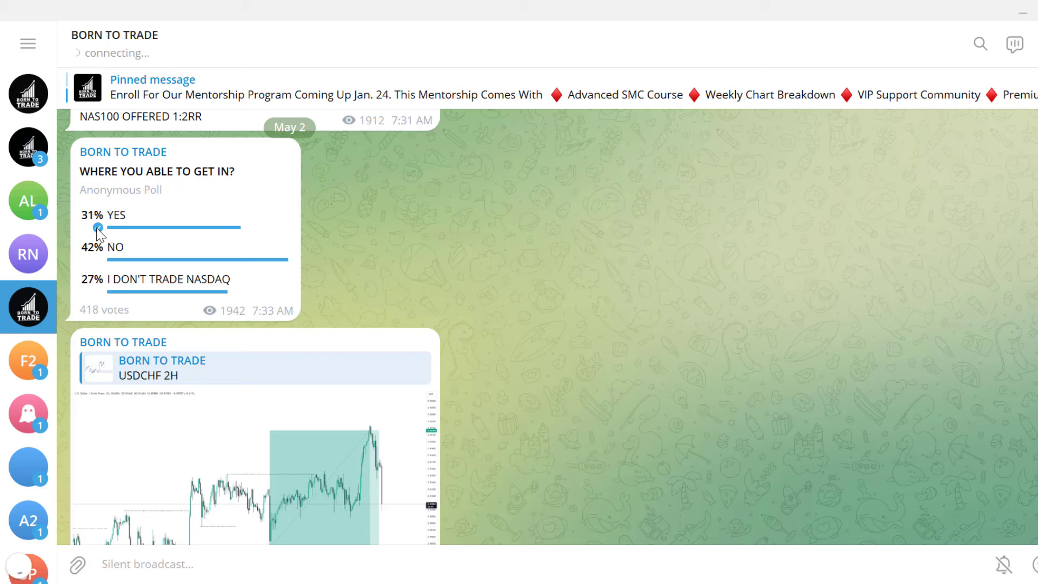
mouse_move(98, 228)
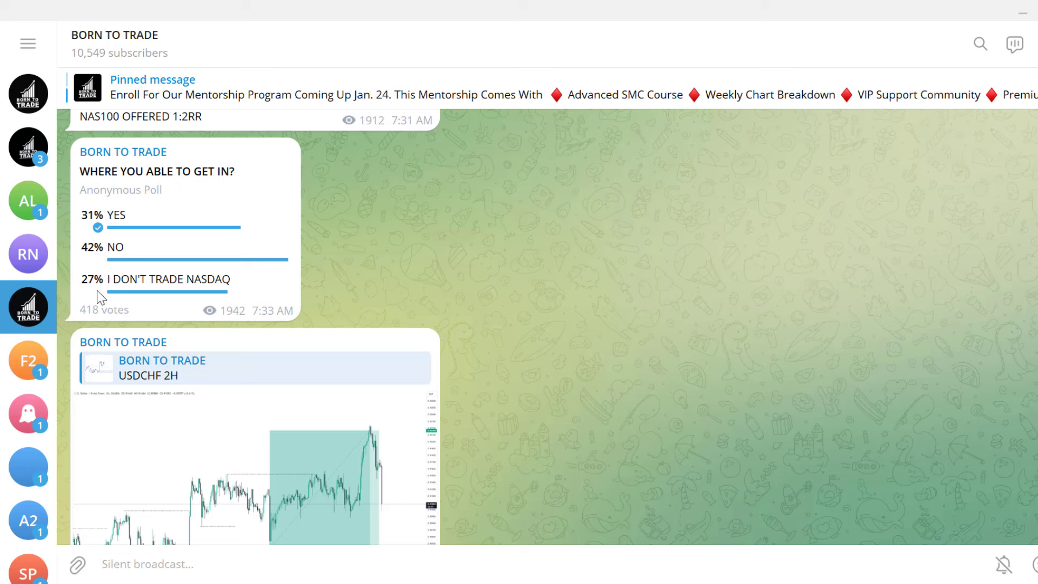
mouse_move(100, 297)
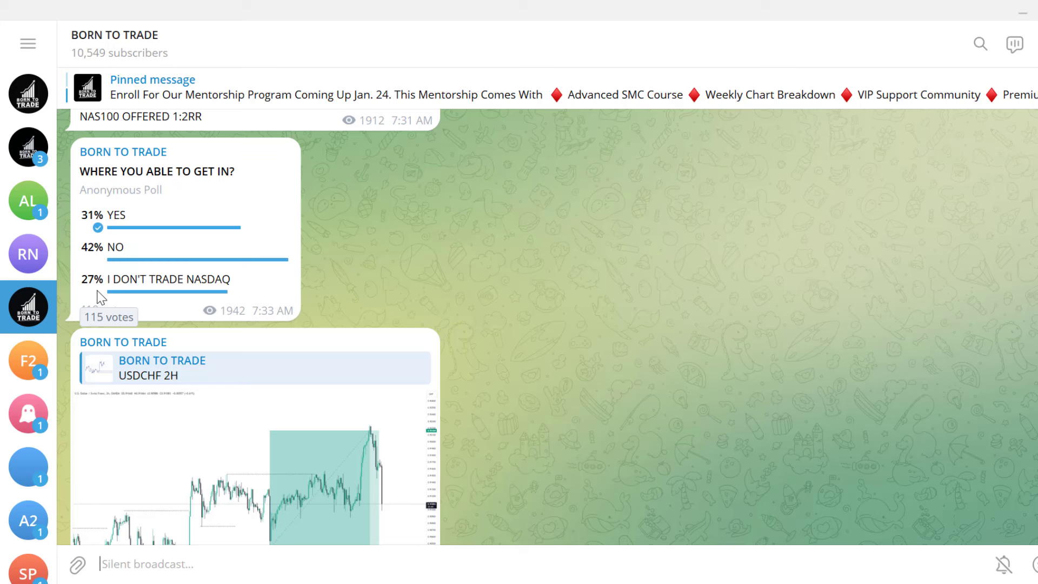
scroll(114, 296, down, 2)
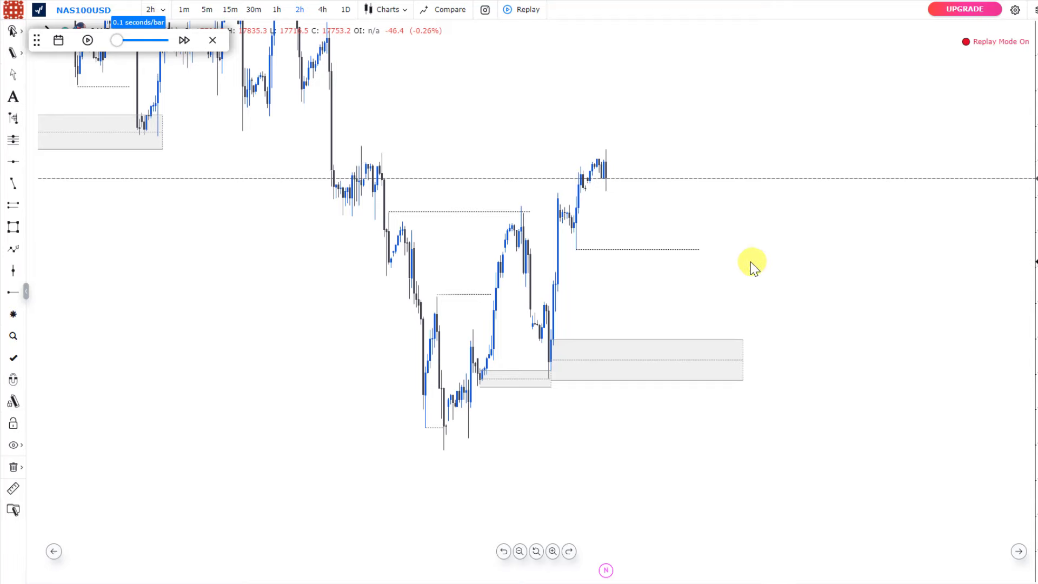
drag(751, 261, 638, 293)
Add a horizontal ray at 18115.6 above the upper zones.
scroll(748, 356, up, 3)
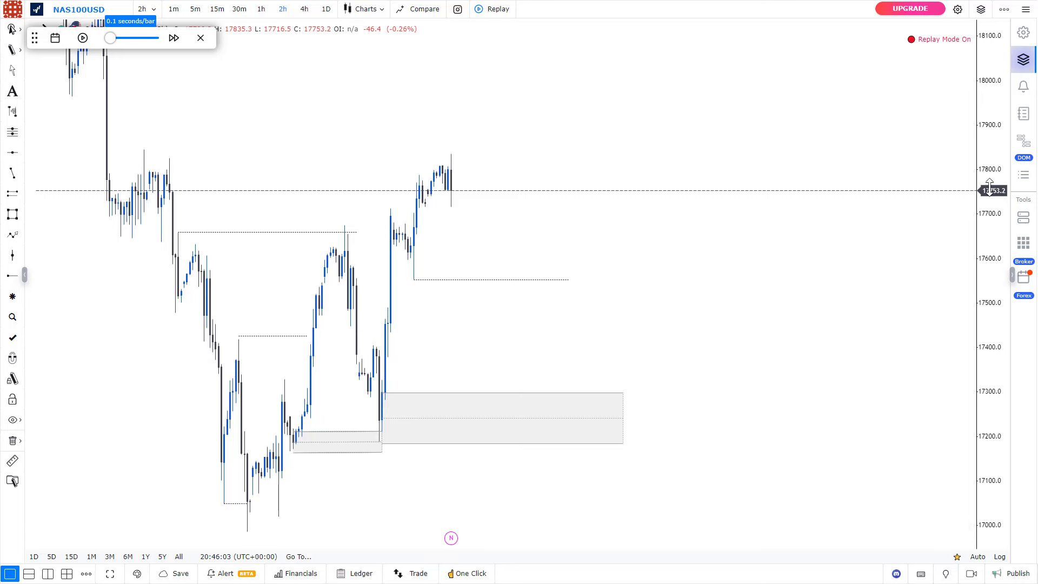
scroll(927, 209, down, 3)
drag(798, 206, 809, 265)
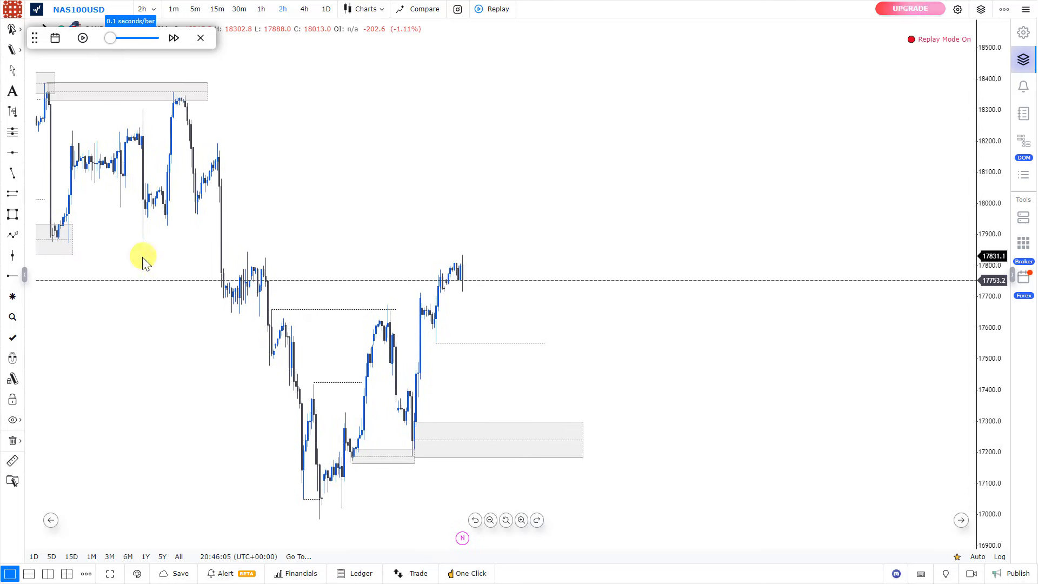
scroll(313, 196, down, 1)
scroll(313, 196, up, 2)
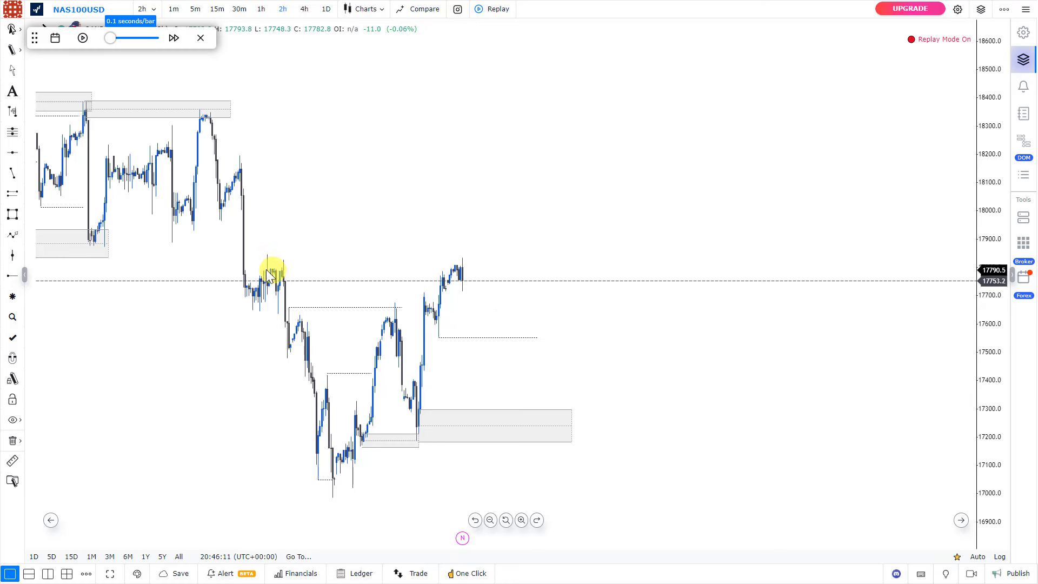
click(11, 151)
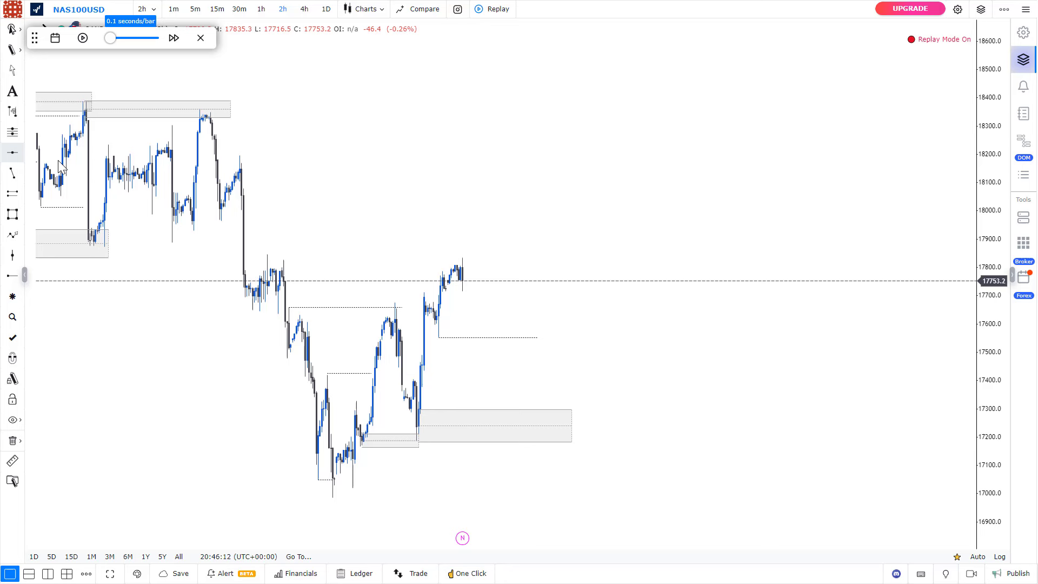
click(273, 282)
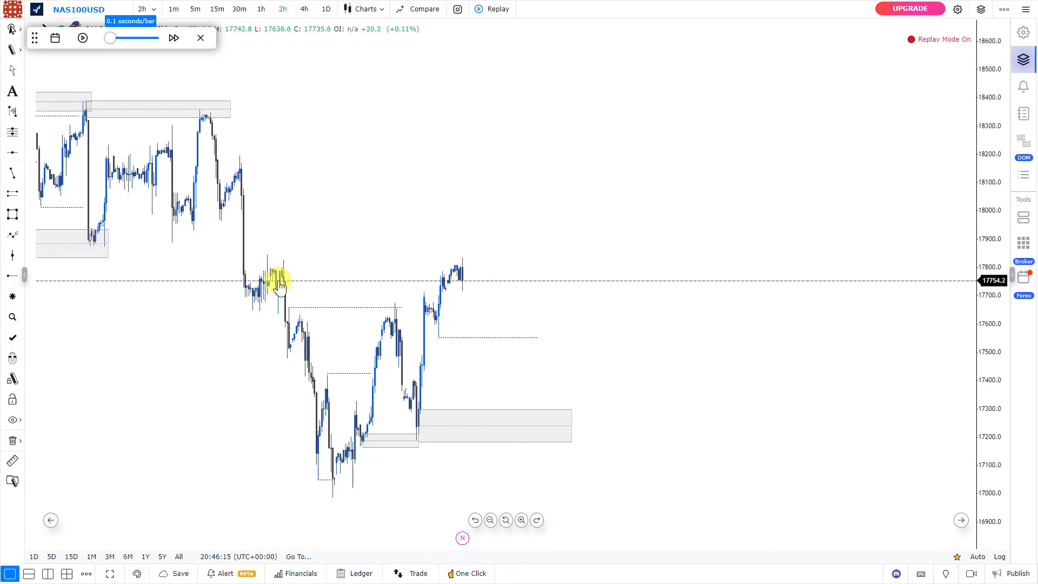
click(12, 275)
click(241, 178)
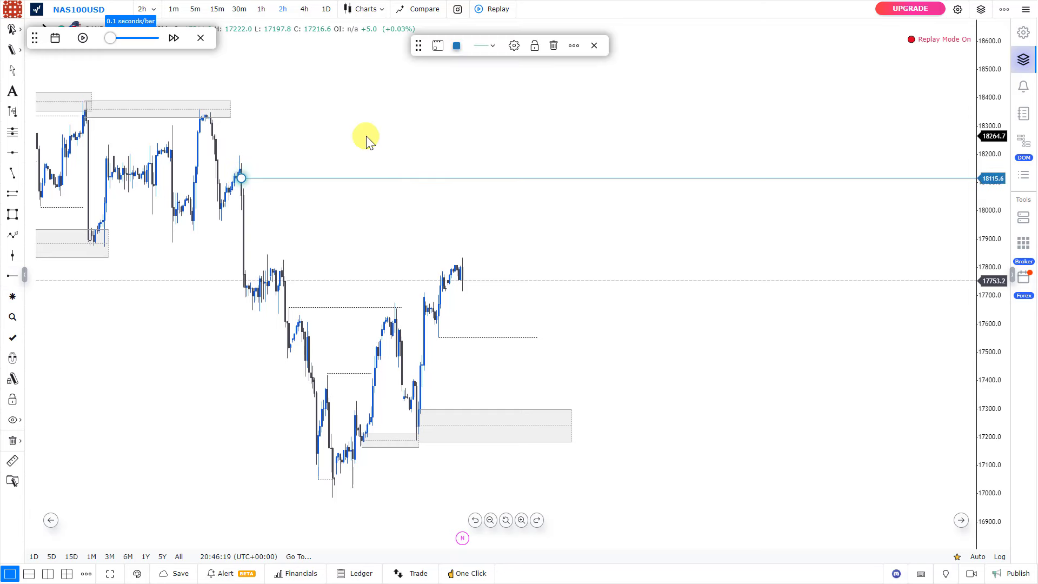
click(367, 137)
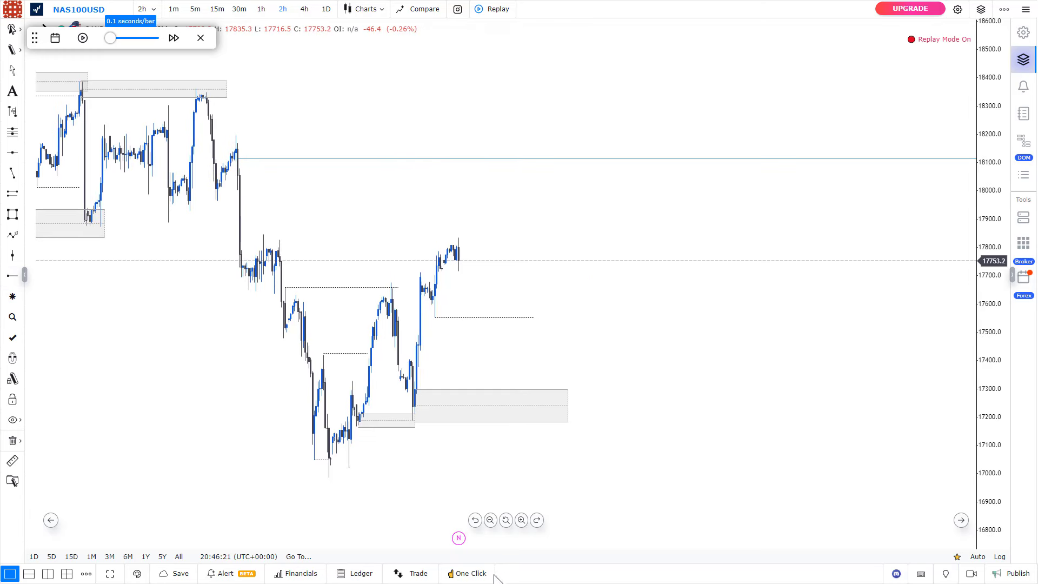
Play the replay through to the live bars, reaching 17924.2 after bouncing off the grey zone.
click(84, 38)
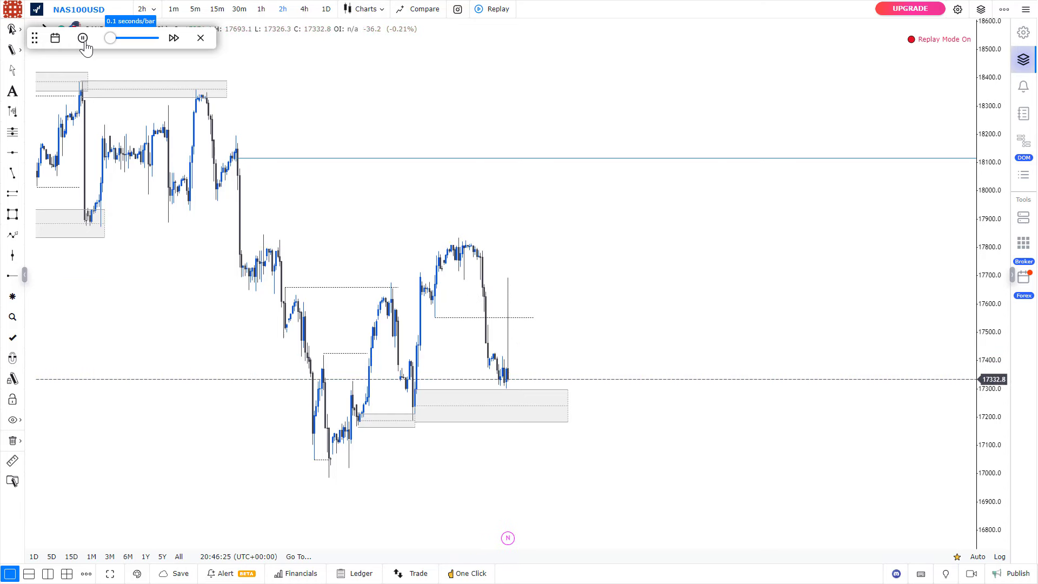
click(83, 37)
click(496, 317)
click(484, 422)
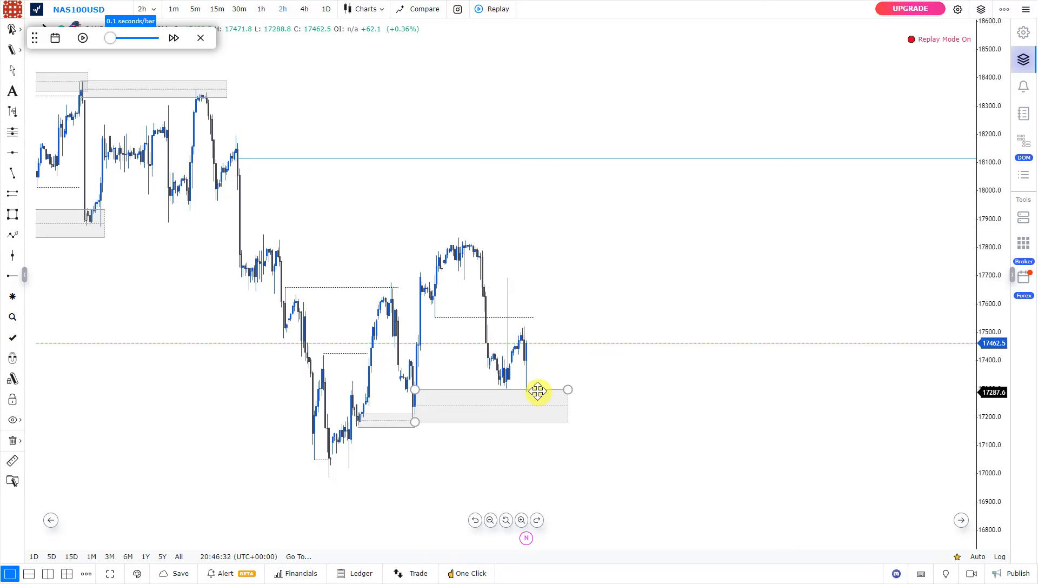
key(Escape)
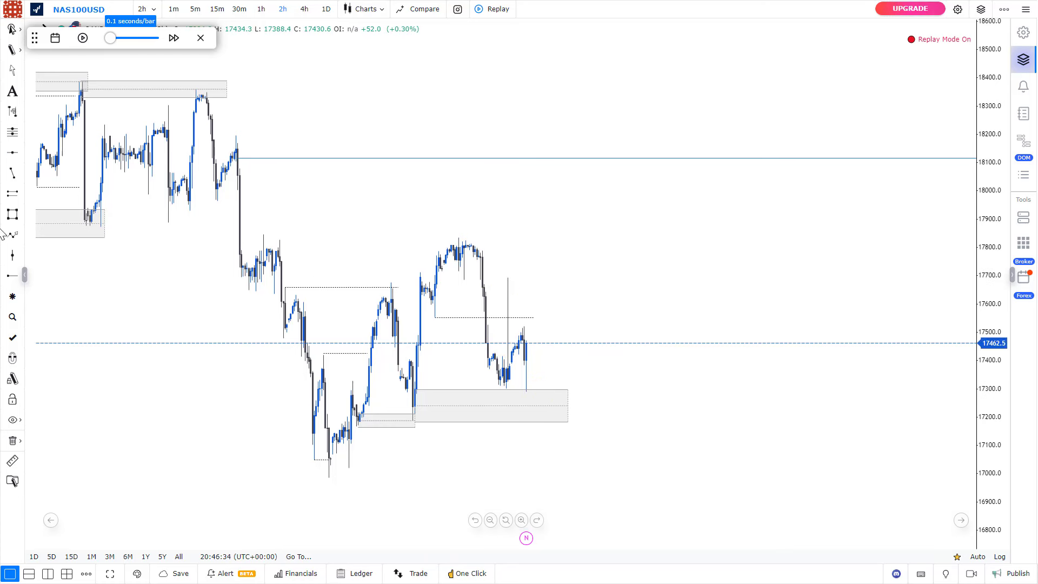
click(83, 37)
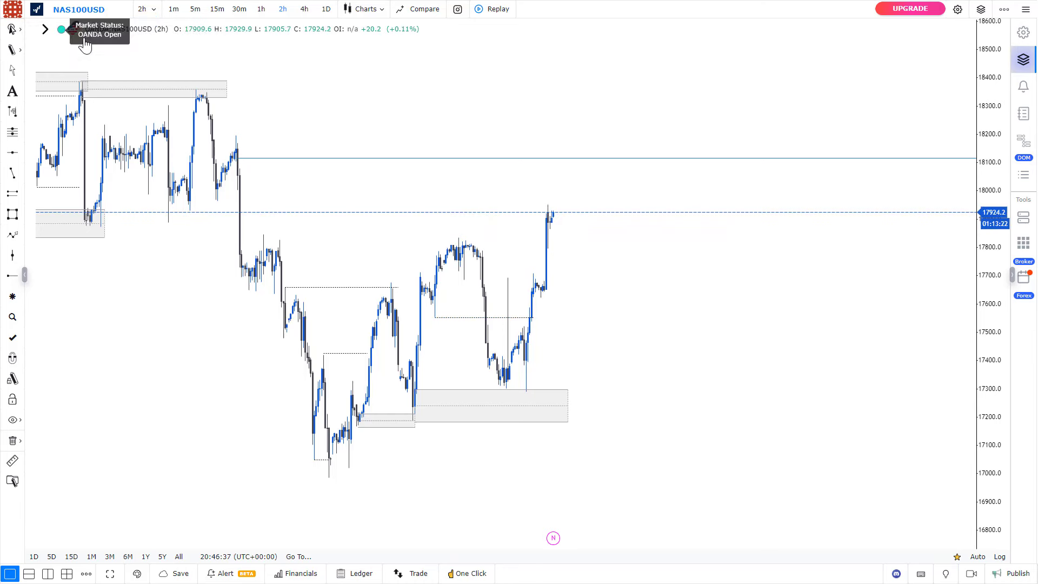
drag(590, 281, 731, 203)
scroll(665, 364, up, 3)
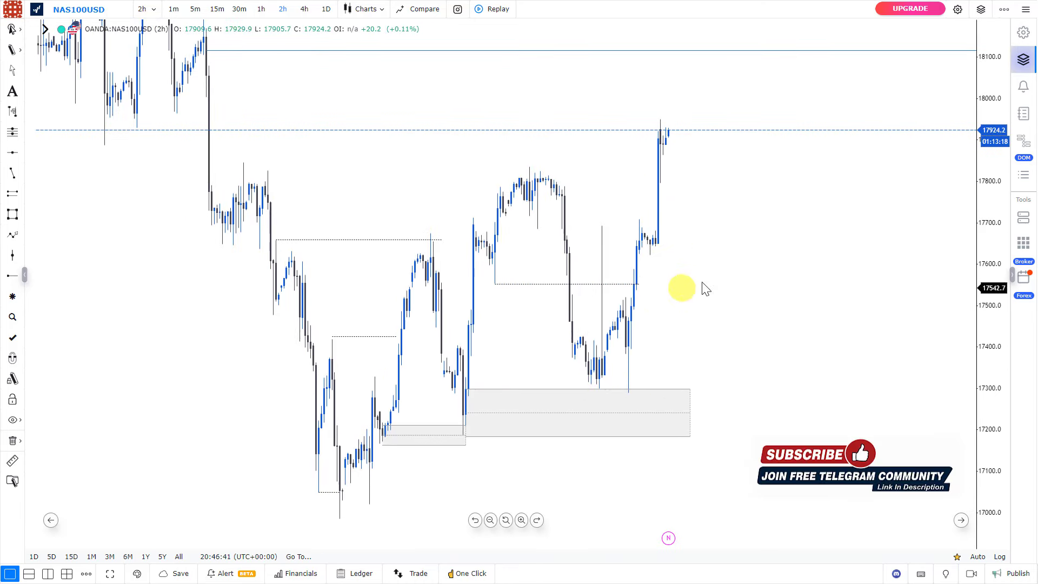
scroll(649, 249, up, 3)
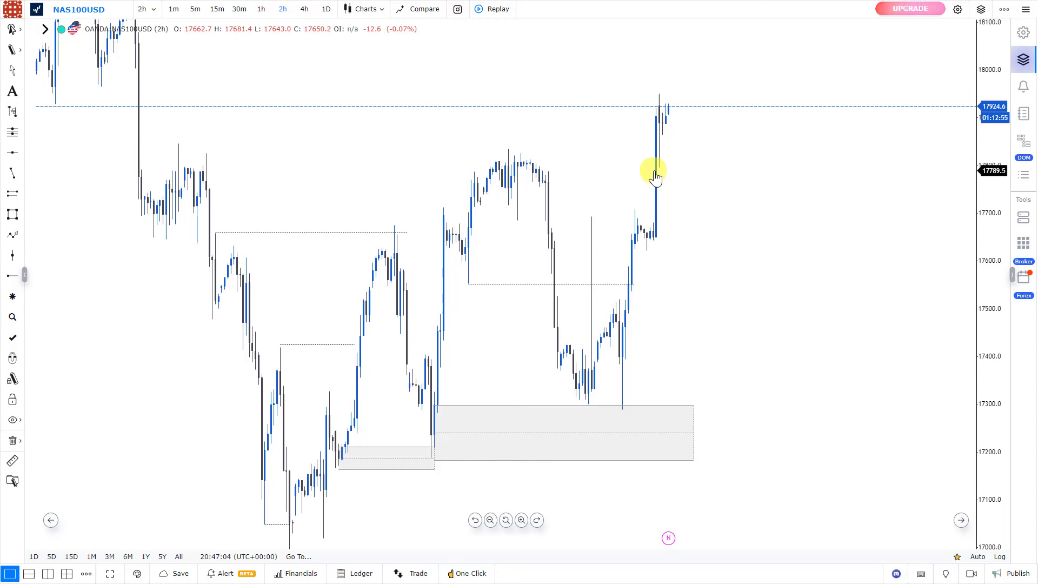
scroll(683, 140, down, 2)
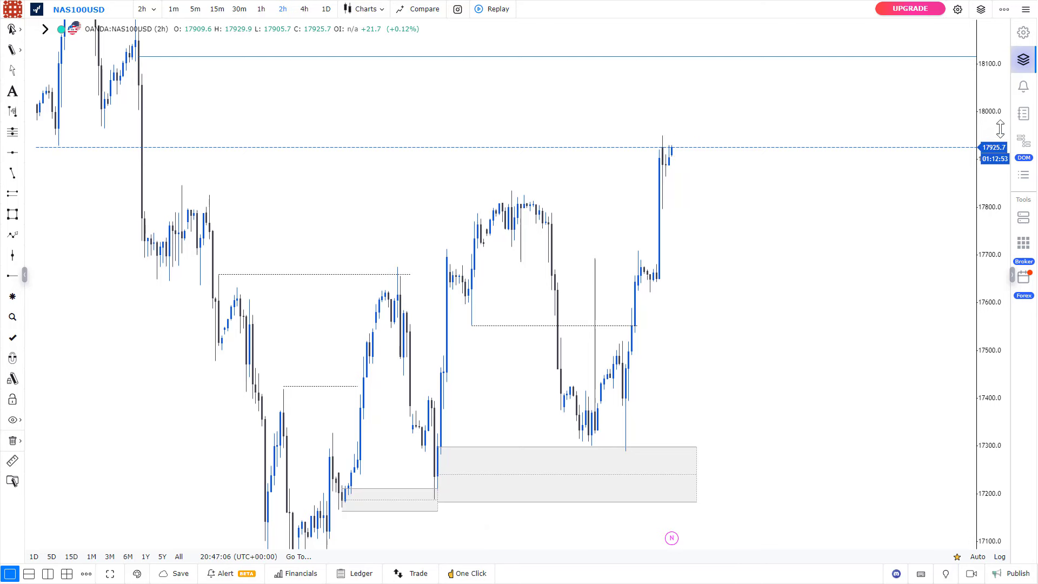
scroll(681, 163, down, 2)
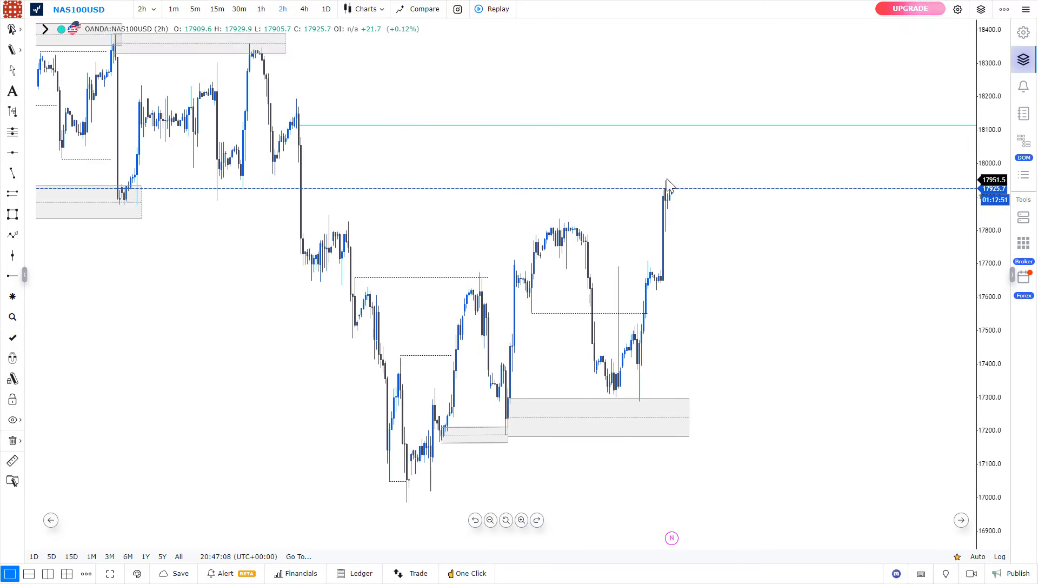
click(714, 124)
click(464, 148)
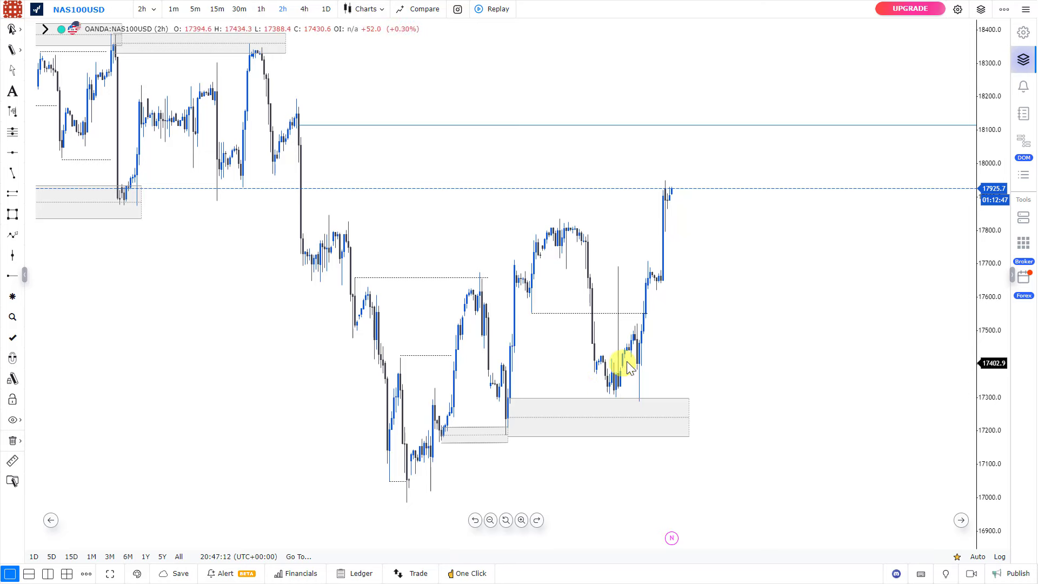
scroll(623, 361, up, 2)
drag(805, 279, 794, 223)
scroll(761, 258, up, 1)
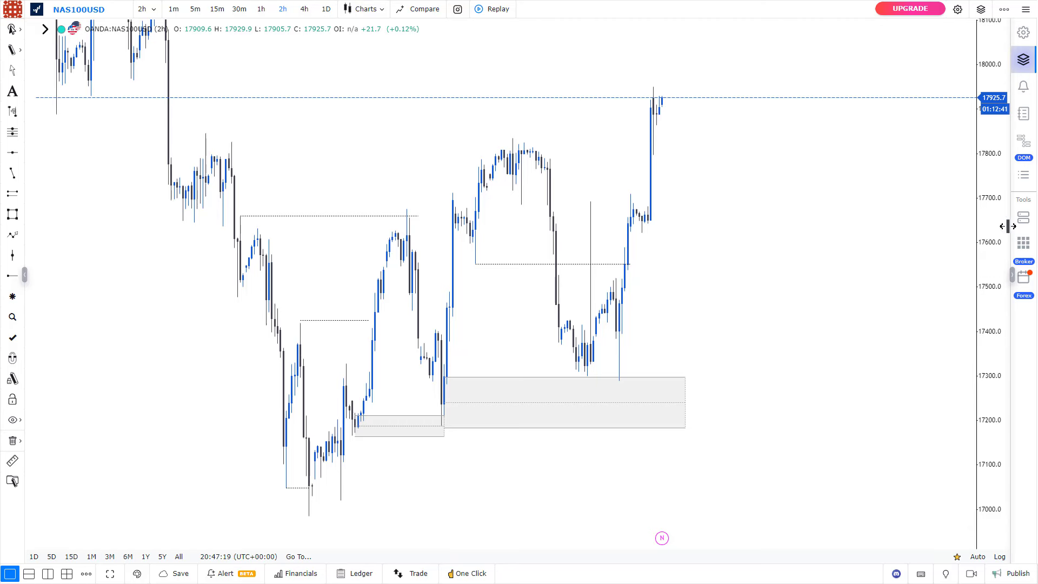
scroll(1000, 270, down, 2)
drag(722, 302, 764, 331)
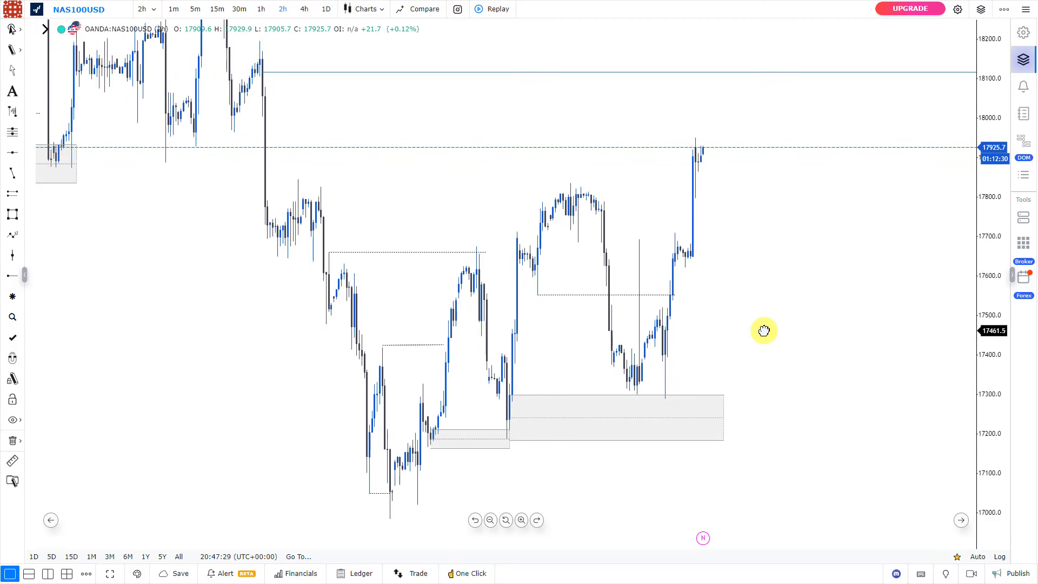
scroll(787, 319, down, 3)
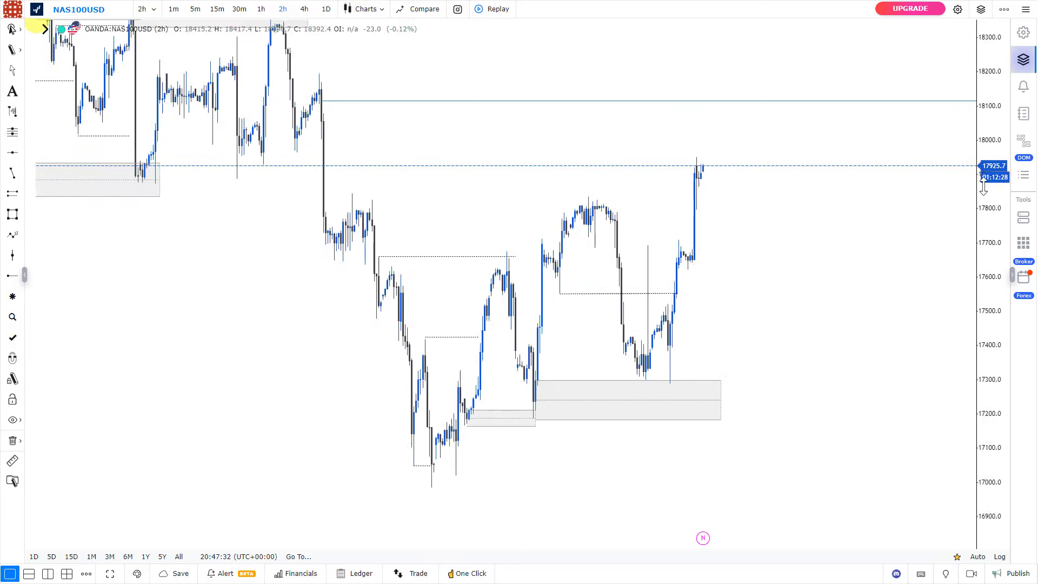
drag(533, 200, 578, 217)
scroll(658, 306, up, 3)
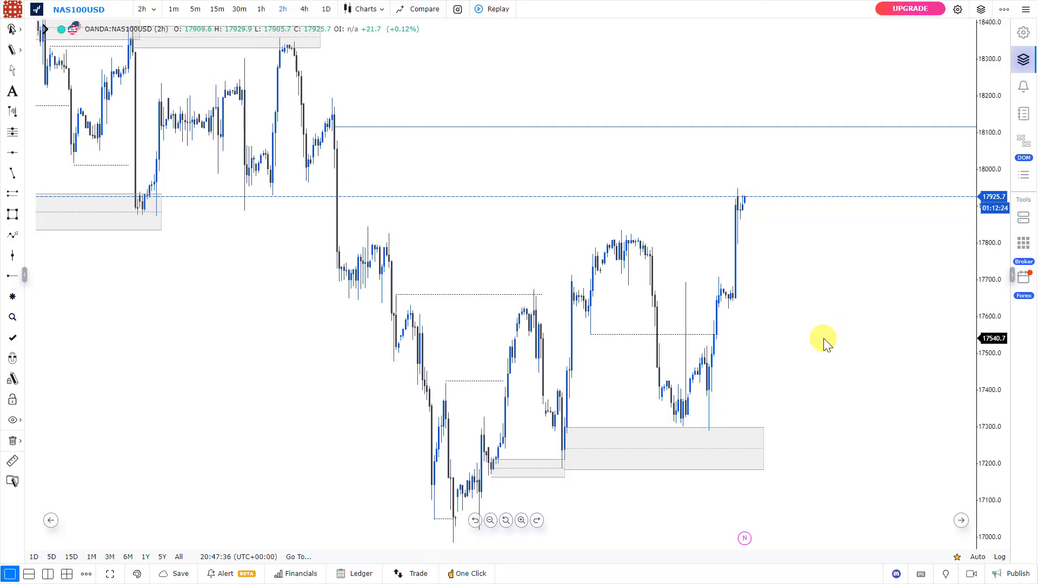
drag(822, 340, 749, 294)
click(502, 394)
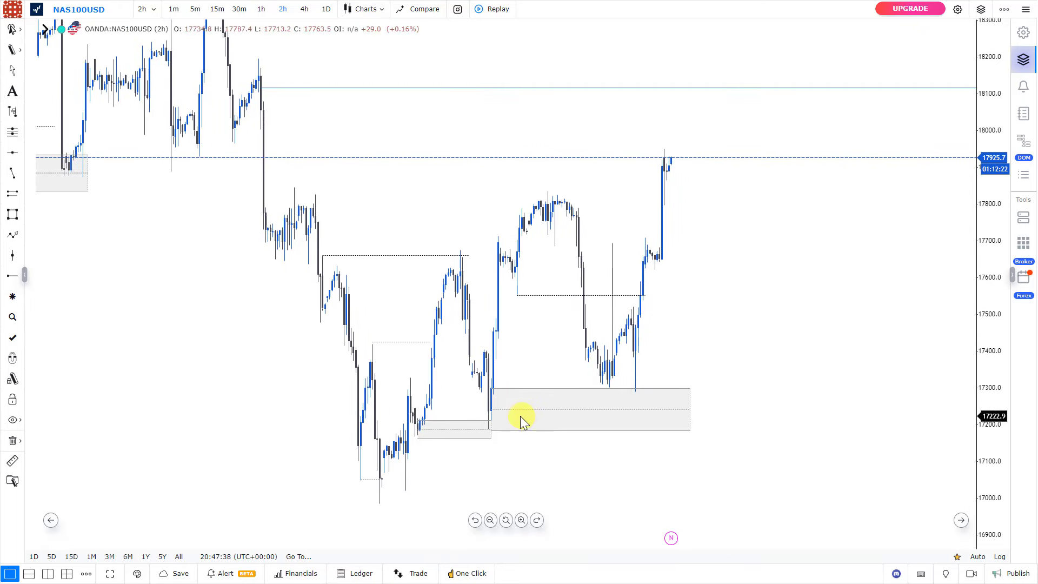